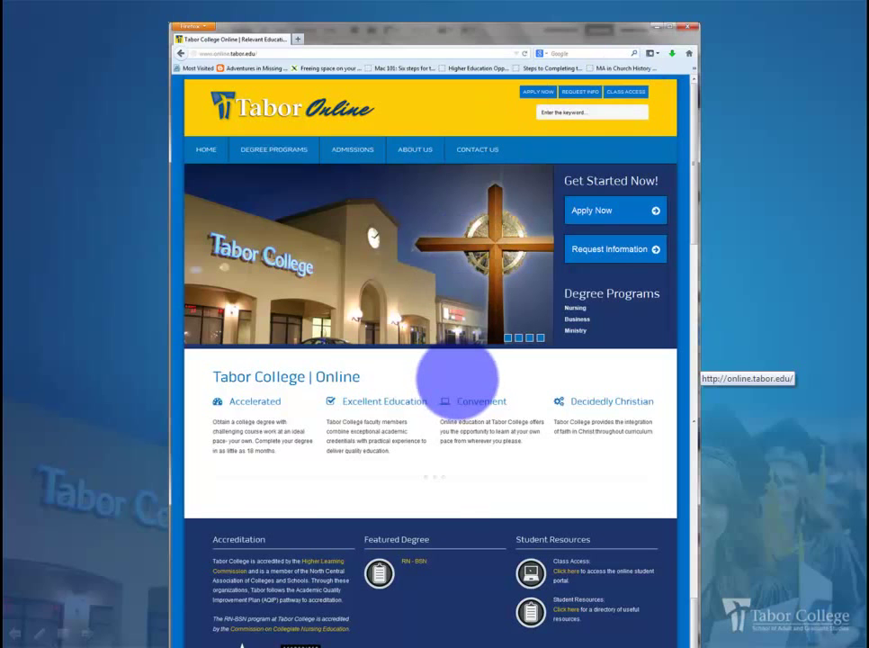
Leave the slideshow and bring up the live online.tabor.edu homepage in Firefox
{"action": "left_click", "coordinate": [457, 378]}
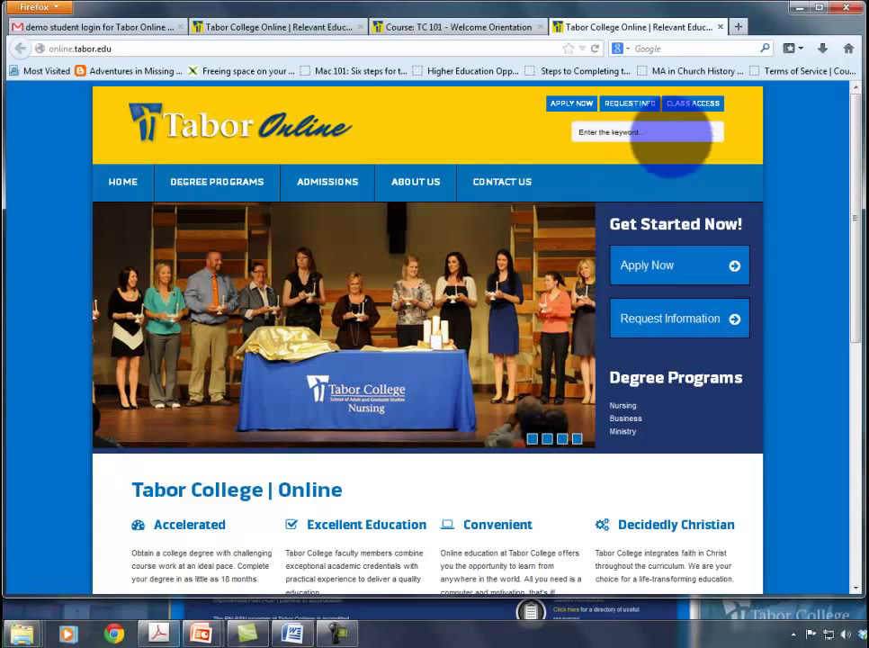
Log in through CLASS ACCESS with the student username and password to reach My courses
{"action": "left_click", "coordinate": [693, 103]}
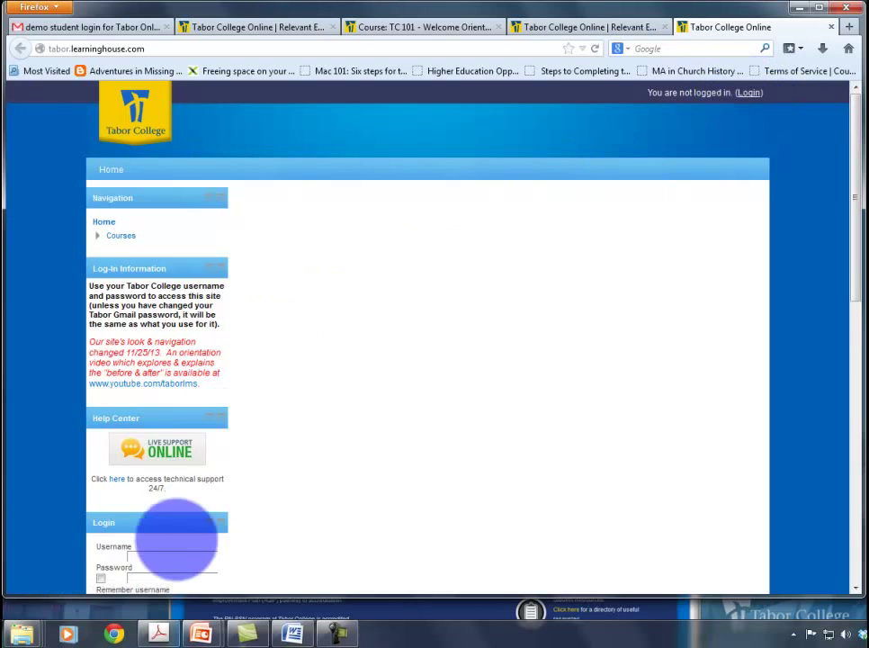
{"action": "left_click", "coordinate": [163, 559]}
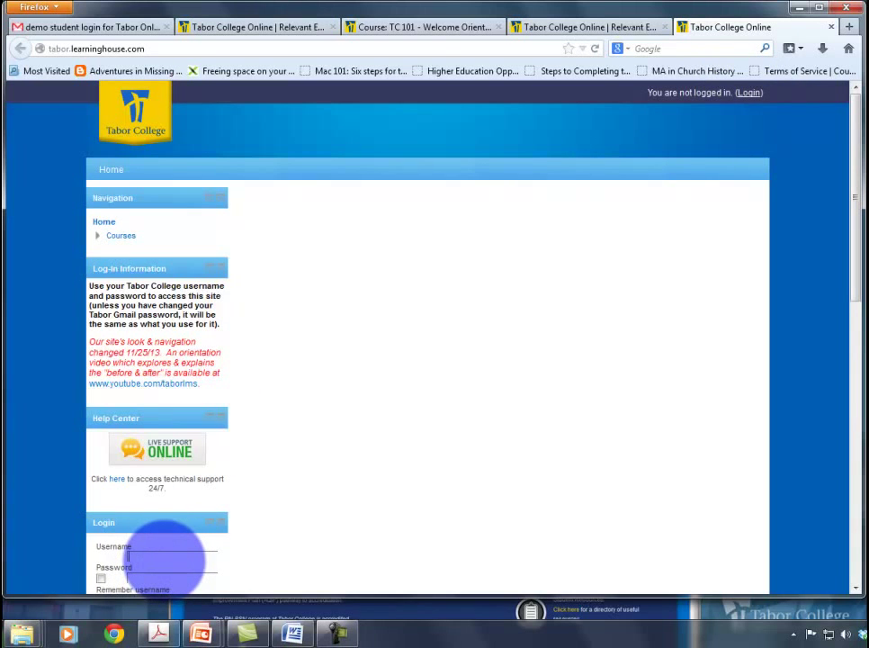
{"action": "type", "text": "tcwstaff"}
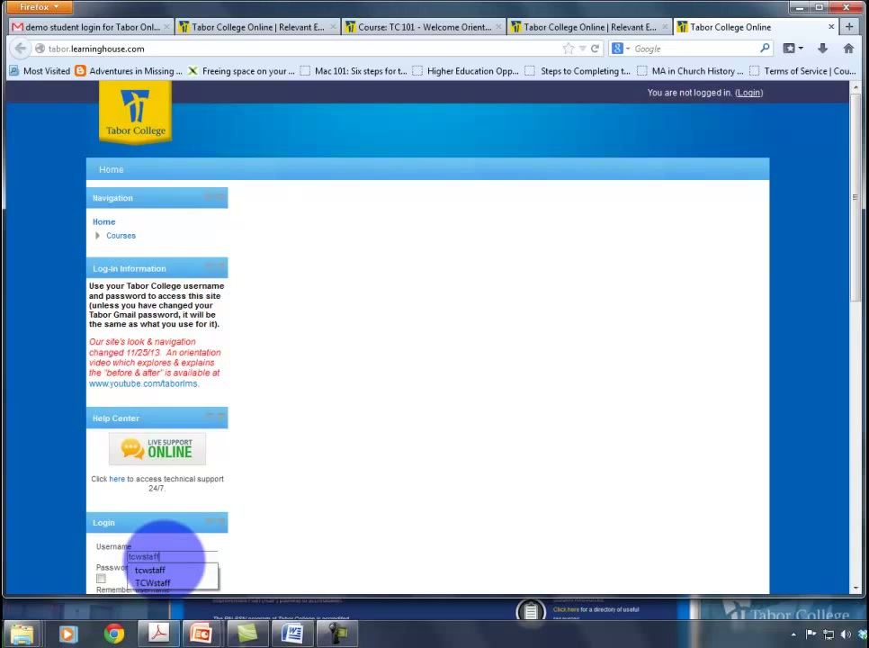
{"action": "key", "text": "Tab"}
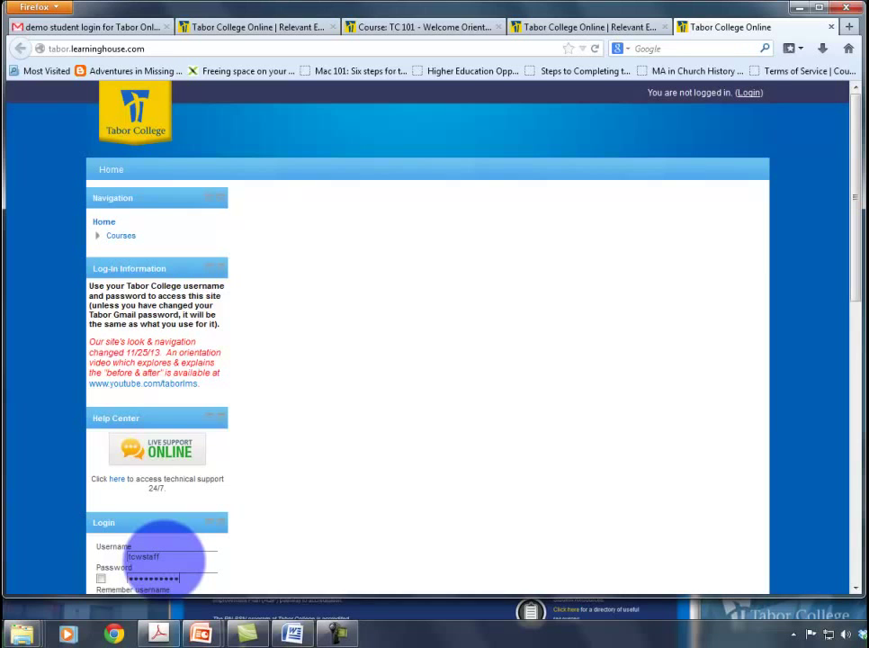
{"action": "key", "text": "Return"}
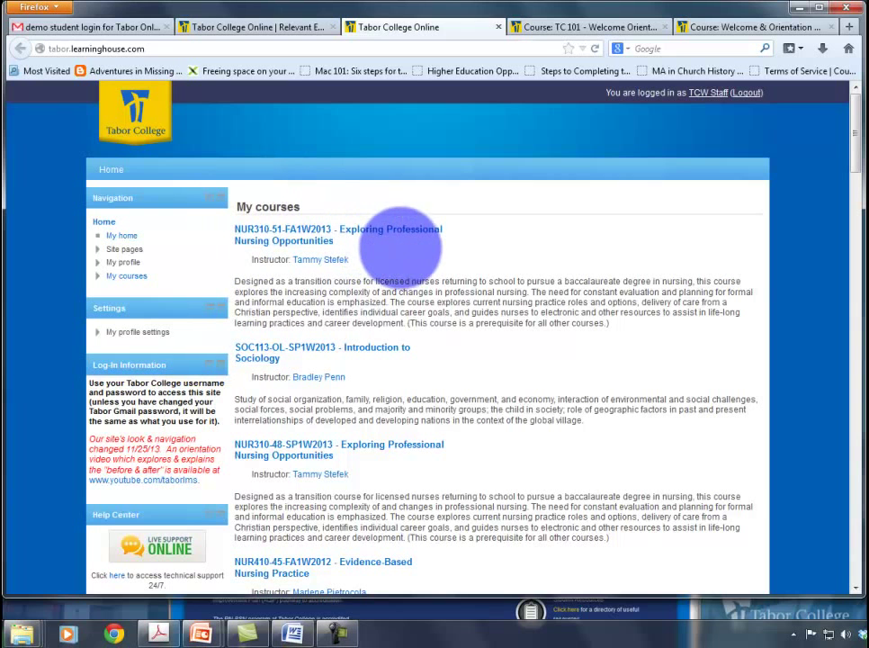
{"action": "scroll", "coordinate": [400, 243], "scroll_direction": "down", "scroll_amount": 3}
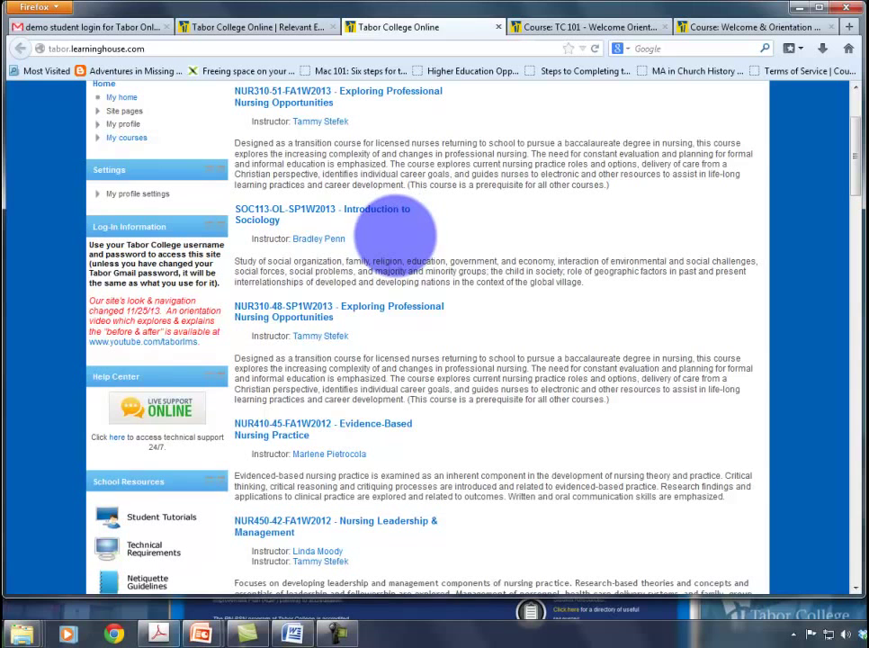
{"action": "scroll", "coordinate": [399, 238], "scroll_direction": "down", "scroll_amount": 4}
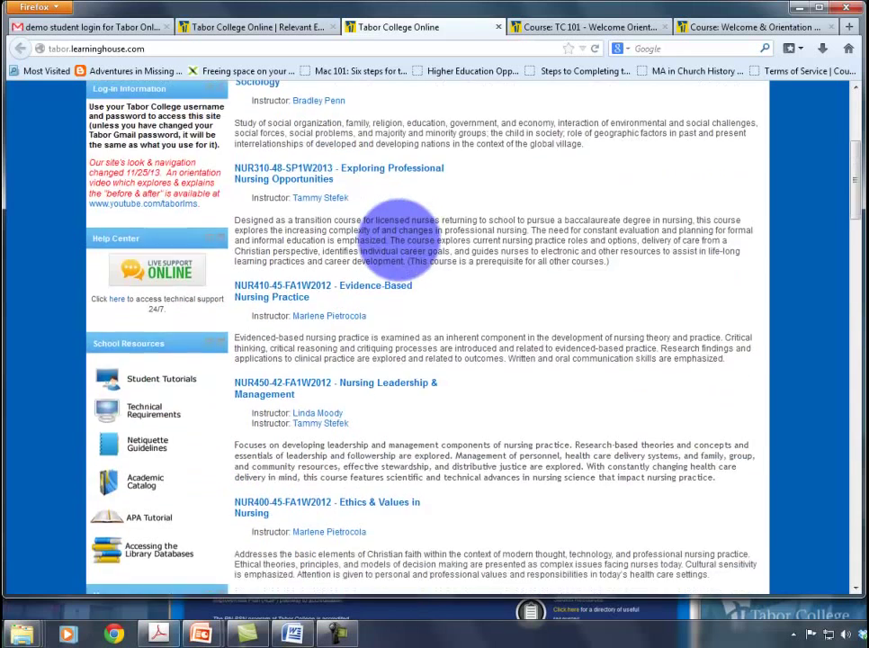
{"action": "scroll", "coordinate": [400, 237], "scroll_direction": "down", "scroll_amount": 3}
{"action": "scroll", "coordinate": [400, 242], "scroll_direction": "down", "scroll_amount": 2}
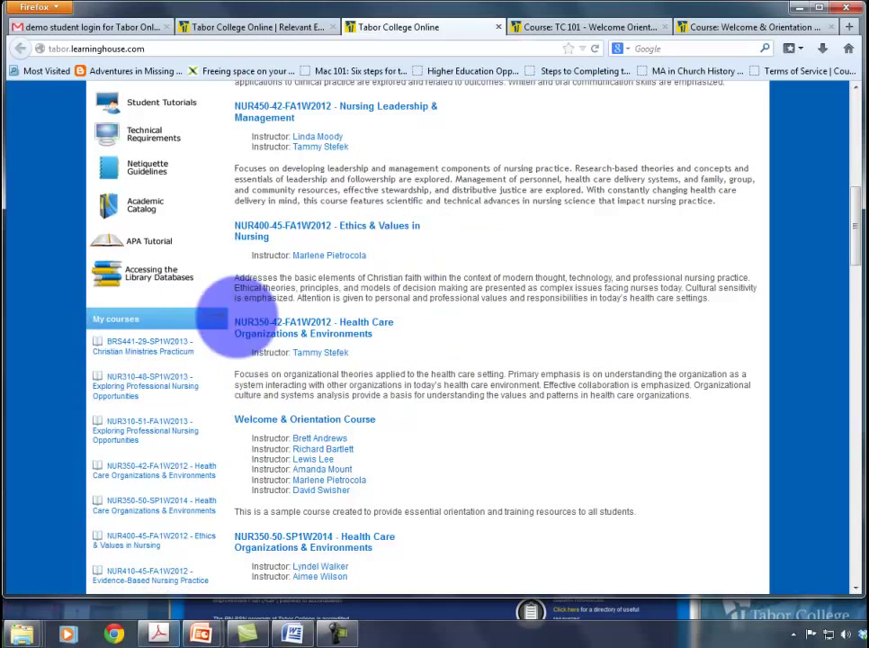
{"action": "scroll", "coordinate": [162, 398], "scroll_direction": "down", "scroll_amount": 2}
{"action": "scroll", "coordinate": [160, 401], "scroll_direction": "down", "scroll_amount": 3}
{"action": "scroll", "coordinate": [152, 402], "scroll_direction": "down", "scroll_amount": 2}
{"action": "scroll", "coordinate": [155, 414], "scroll_direction": "up", "scroll_amount": 1}
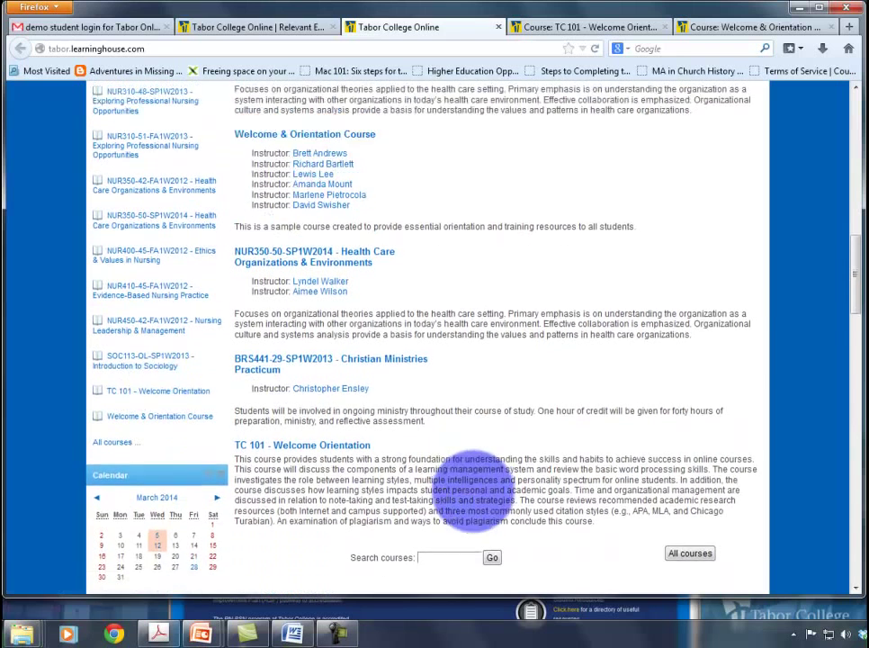
{"action": "scroll", "coordinate": [456, 450], "scroll_direction": "down", "scroll_amount": 3}
{"action": "left_click", "coordinate": [441, 432]}
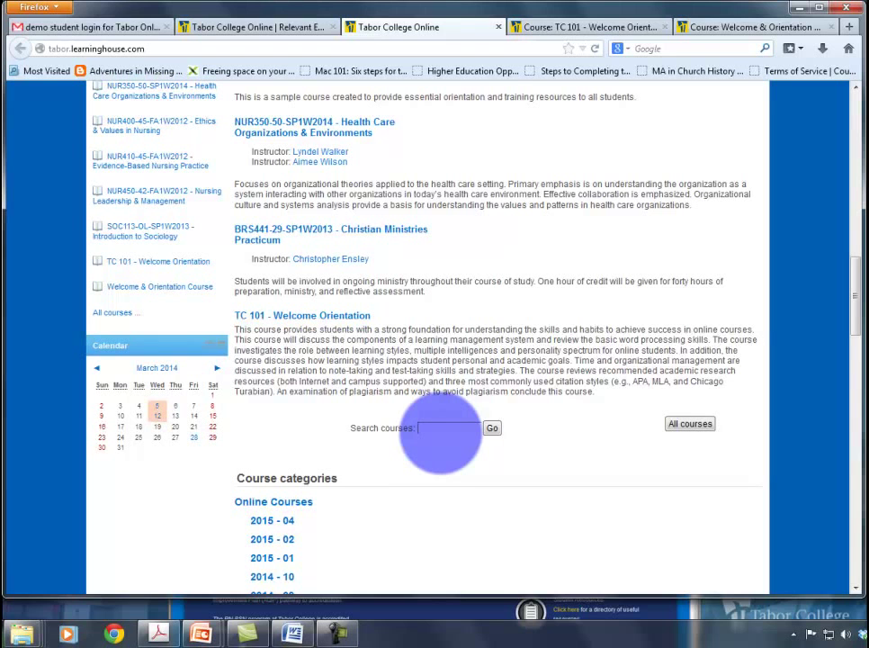
{"action": "type", "text": "soc113"}
{"action": "key", "text": "Return"}
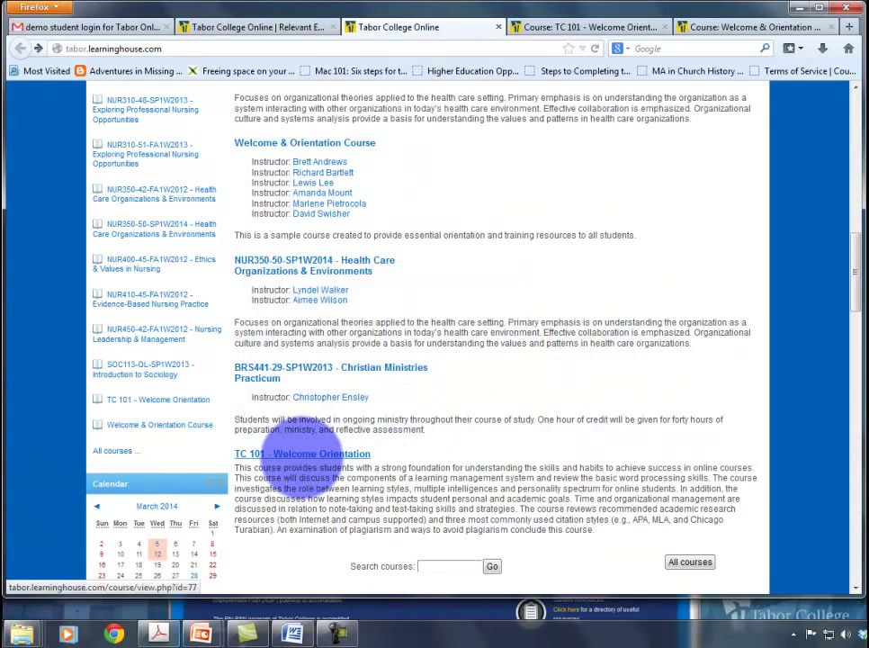
Open TC 101 - Welcome Orientation and download the Topic 1 Lecture in eBook PDF
{"action": "left_click", "coordinate": [306, 453]}
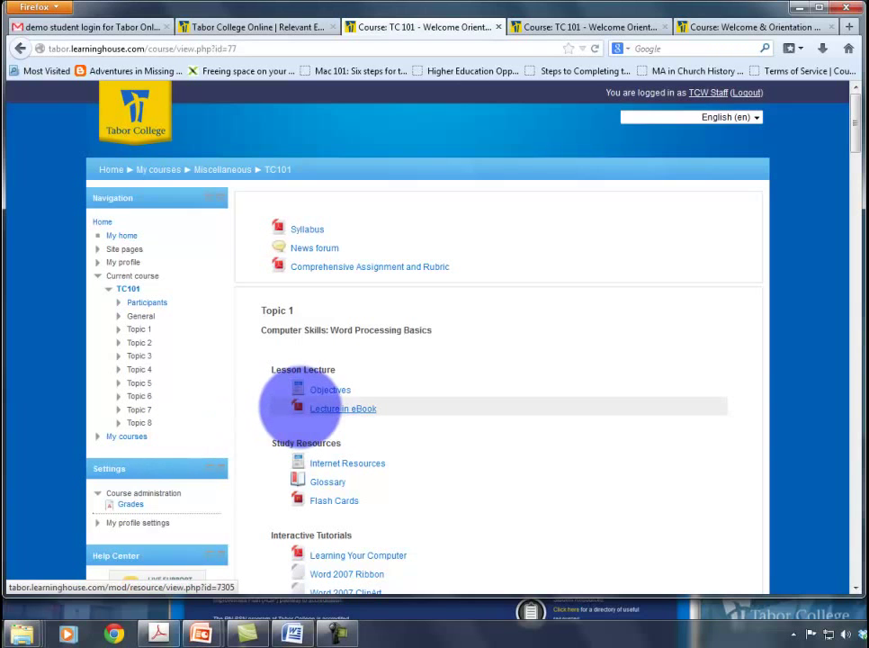
{"action": "left_click", "coordinate": [344, 408]}
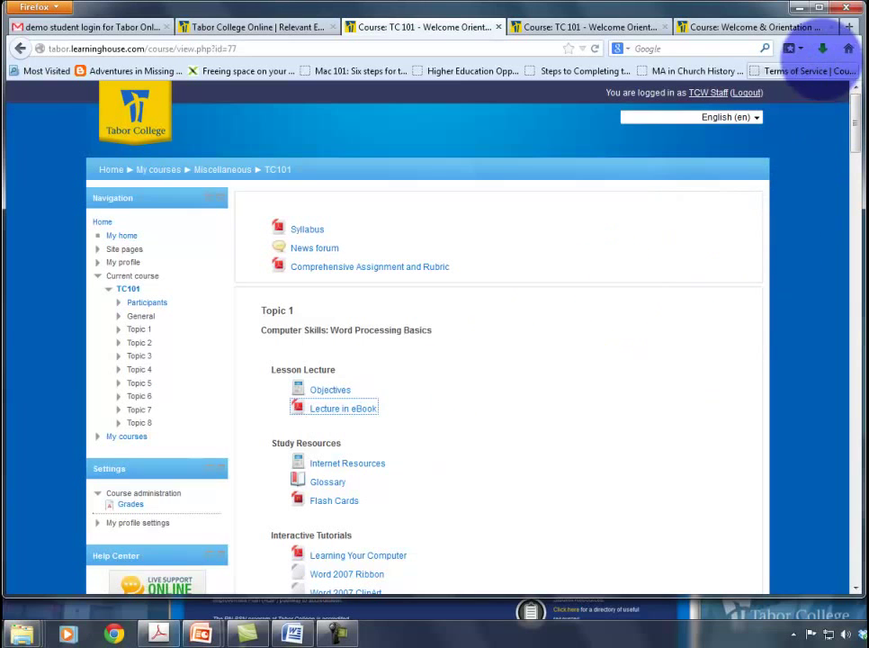
{"action": "left_click", "coordinate": [821, 48]}
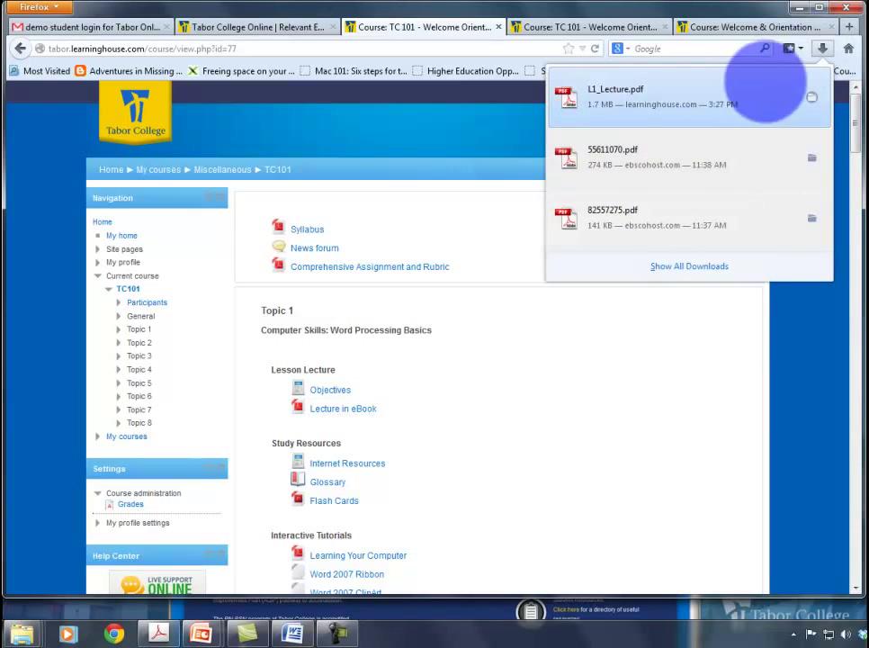
{"action": "right_click", "coordinate": [721, 97]}
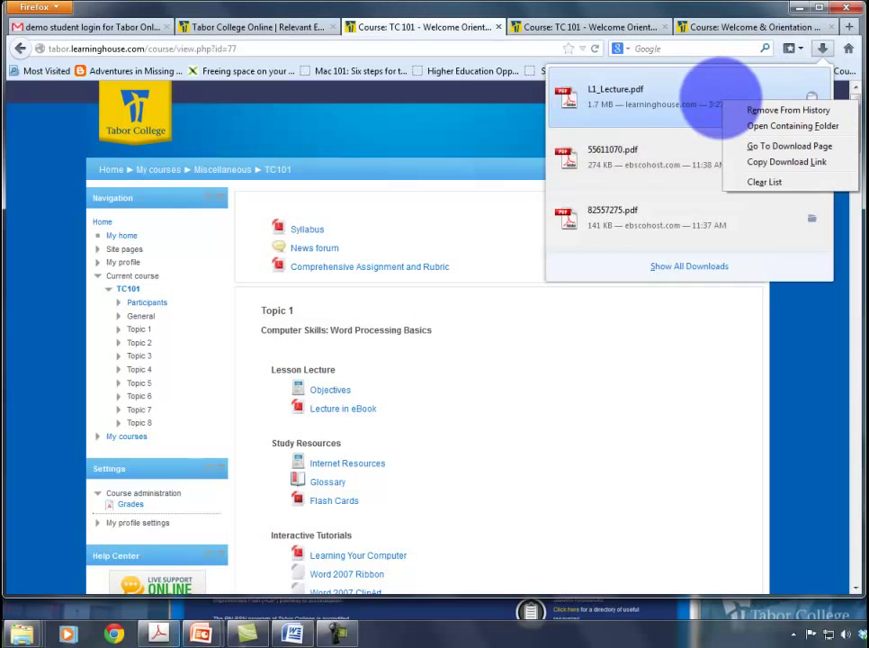
{"action": "left_click", "coordinate": [686, 95]}
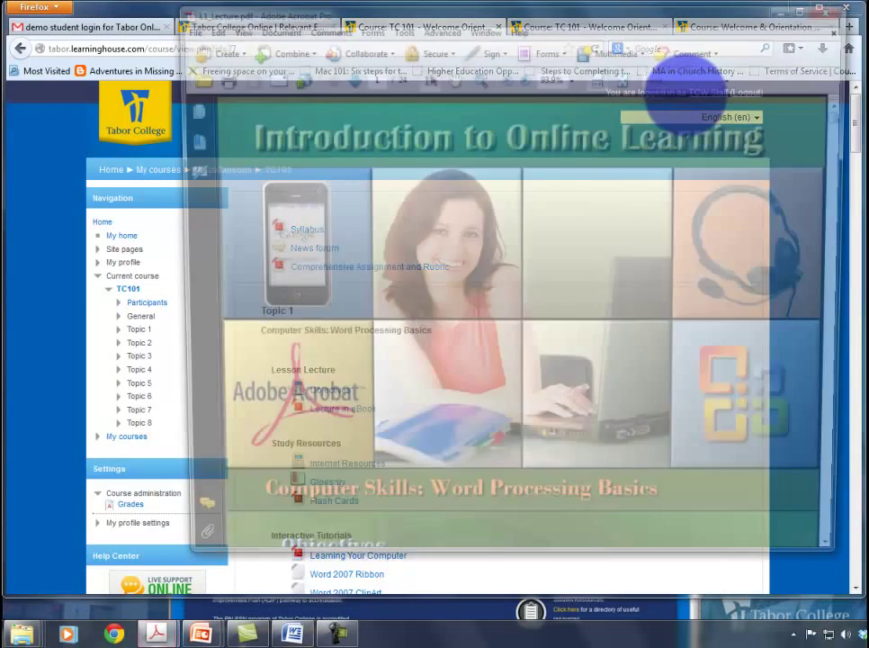
{"action": "scroll", "coordinate": [698, 238], "scroll_direction": "down", "scroll_amount": 3}
{"action": "scroll", "coordinate": [697, 239], "scroll_direction": "down", "scroll_amount": 3}
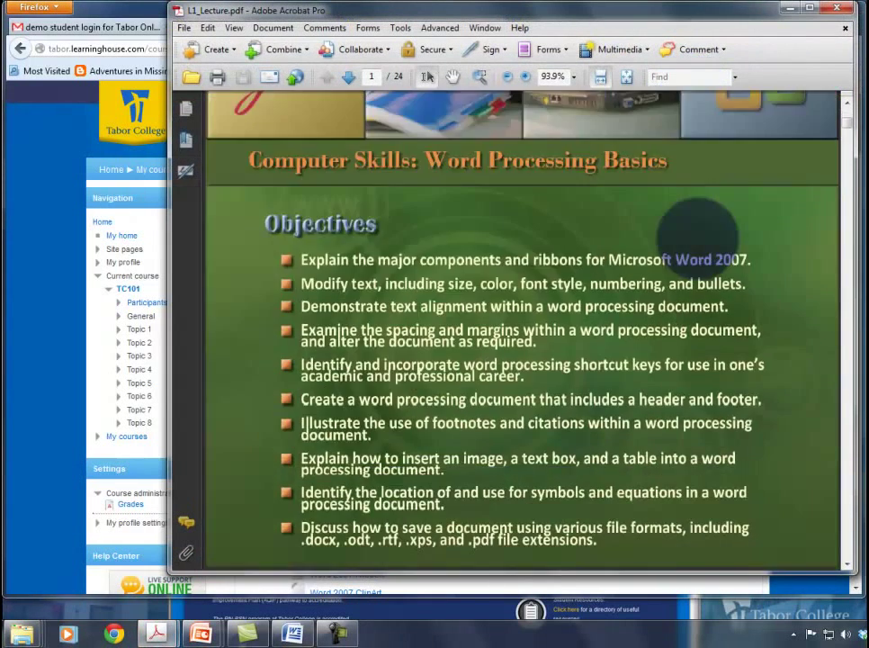
{"action": "scroll", "coordinate": [697, 238], "scroll_direction": "down", "scroll_amount": 3}
{"action": "scroll", "coordinate": [699, 241], "scroll_direction": "down", "scroll_amount": 3}
{"action": "scroll", "coordinate": [699, 241], "scroll_direction": "up", "scroll_amount": 4}
{"action": "scroll", "coordinate": [698, 238], "scroll_direction": "up", "scroll_amount": 3}
{"action": "scroll", "coordinate": [698, 238], "scroll_direction": "up", "scroll_amount": 1}
{"action": "left_click", "coordinate": [792, 7]}
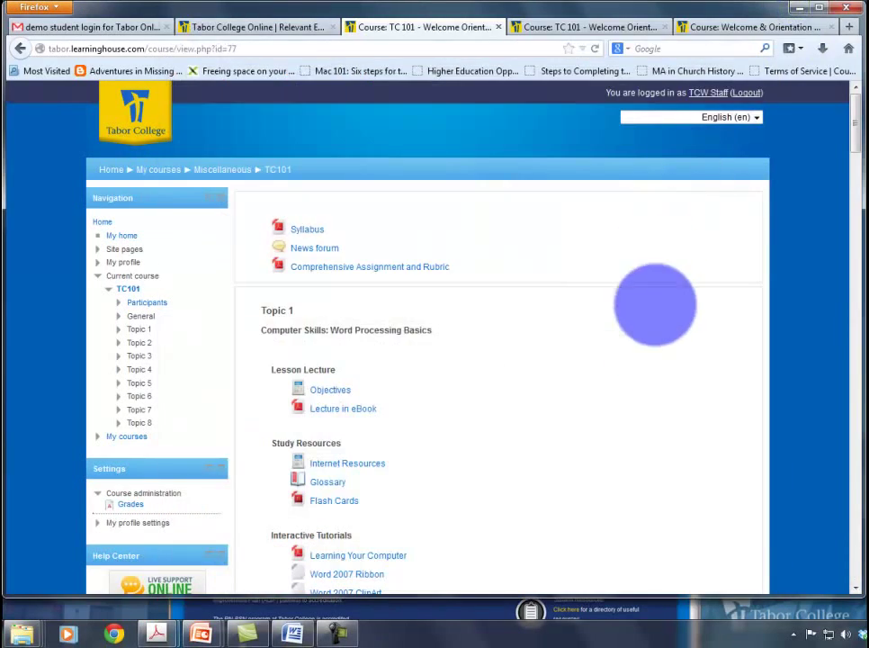
Step through the Topic 1 flash cards to card 3, then return to the TC 101 course page
{"action": "scroll", "coordinate": [640, 388], "scroll_direction": "down", "scroll_amount": 2}
{"action": "scroll", "coordinate": [640, 388], "scroll_direction": "down", "scroll_amount": 2}
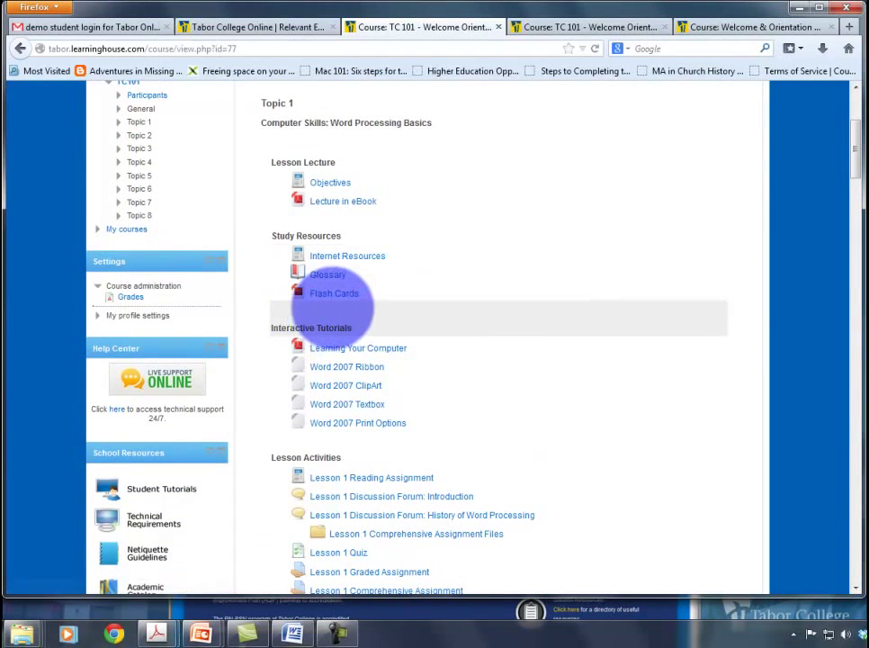
{"action": "left_click", "coordinate": [320, 293]}
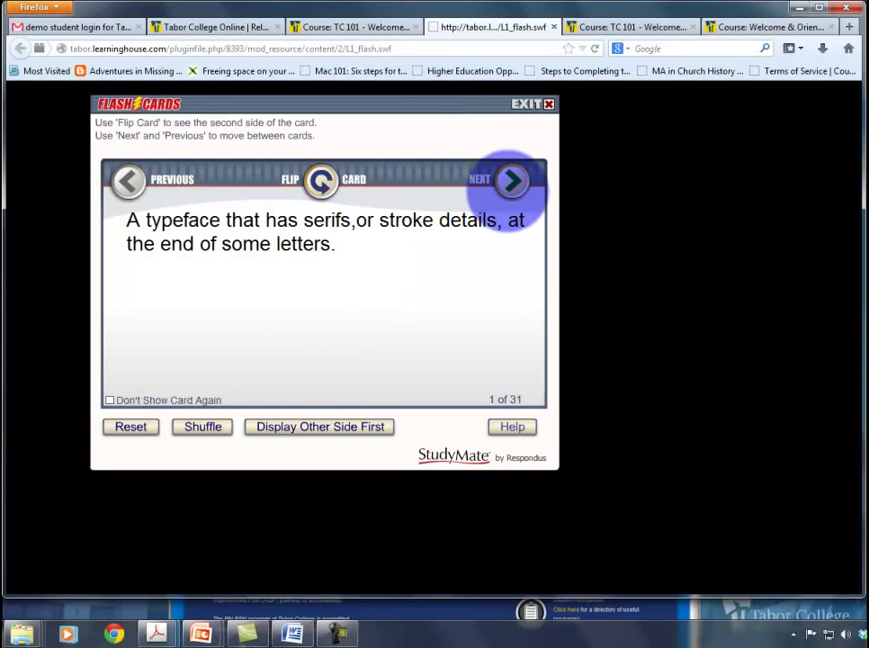
{"action": "left_click", "coordinate": [510, 183]}
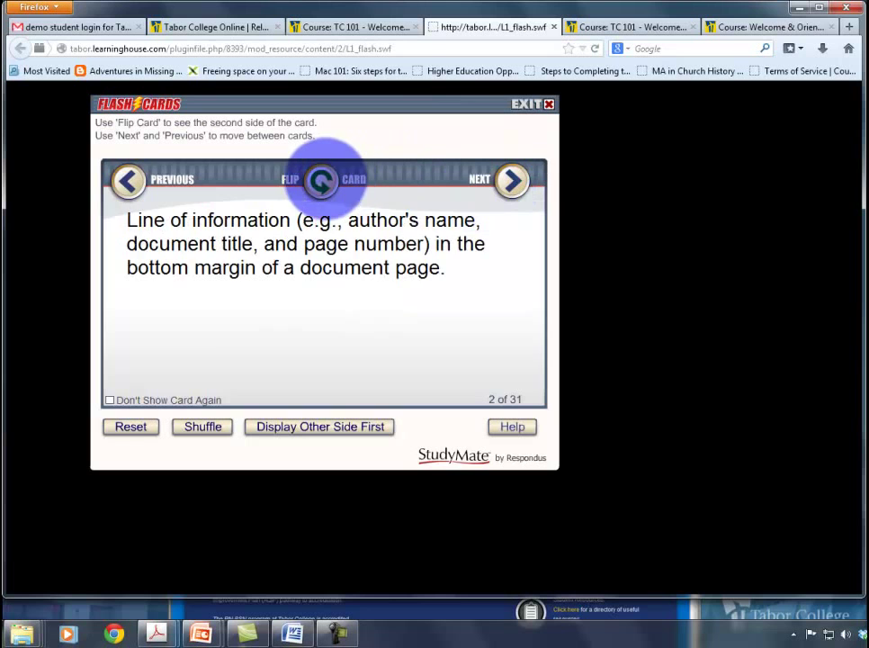
{"action": "left_click", "coordinate": [323, 181]}
{"action": "left_click", "coordinate": [510, 181]}
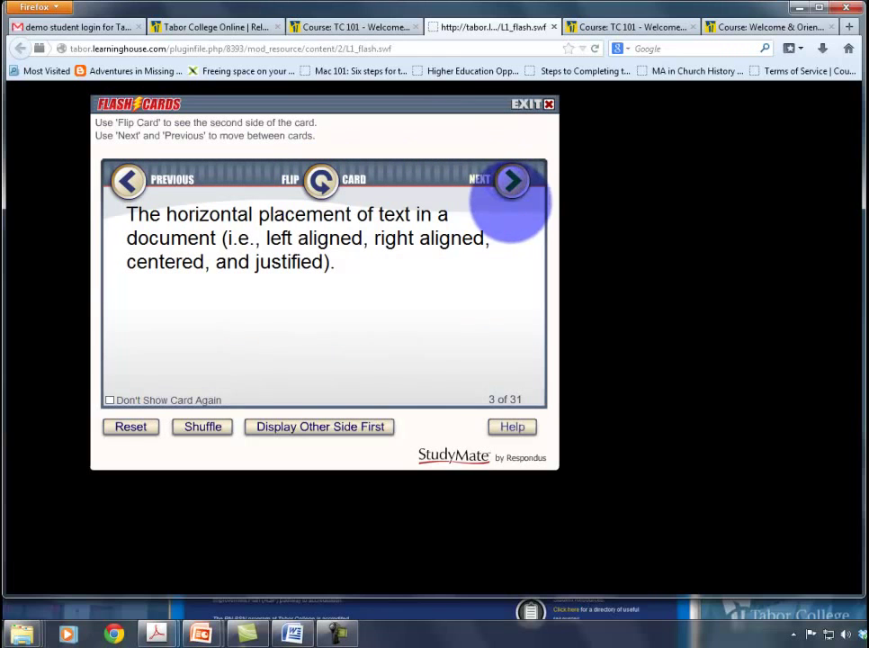
{"action": "left_click", "coordinate": [369, 21]}
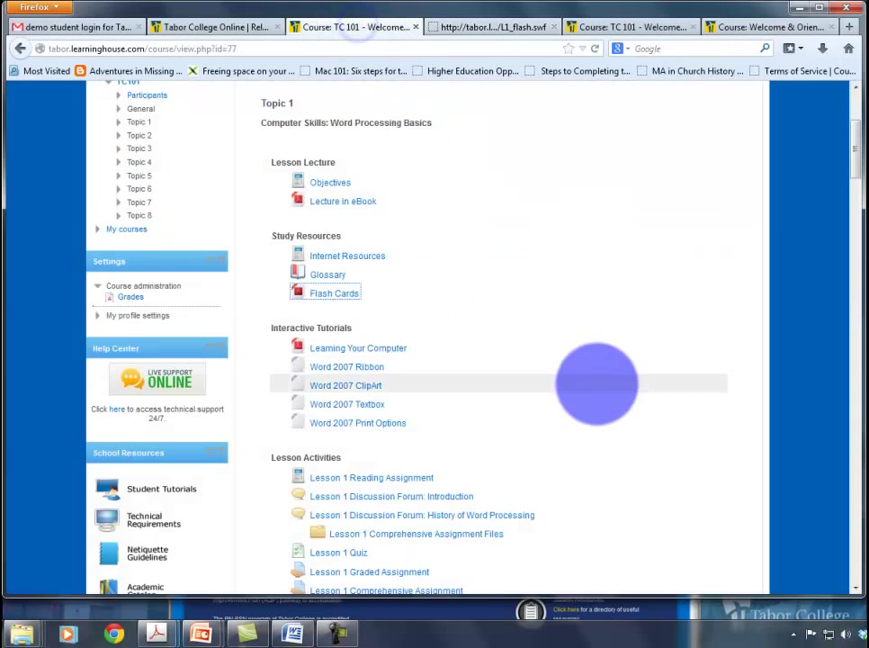
{"action": "scroll", "coordinate": [597, 385], "scroll_direction": "down", "scroll_amount": 2}
{"action": "scroll", "coordinate": [597, 386], "scroll_direction": "down", "scroll_amount": 2}
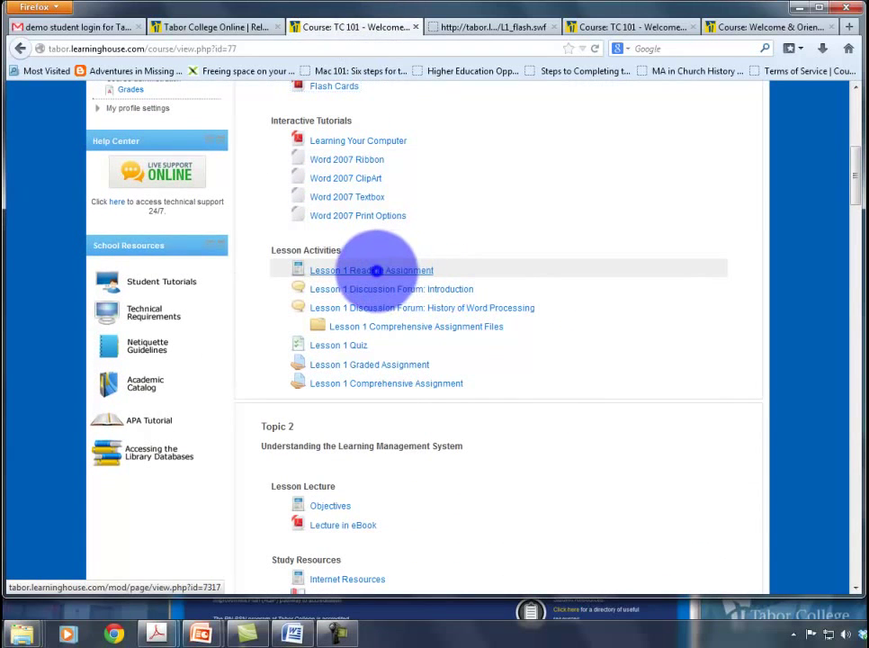
Glance at the Lesson 1 Reading Assignment, then open NUR310 Week Two's Hebda & Czar Chapter 04 slides
{"action": "left_click", "coordinate": [376, 268]}
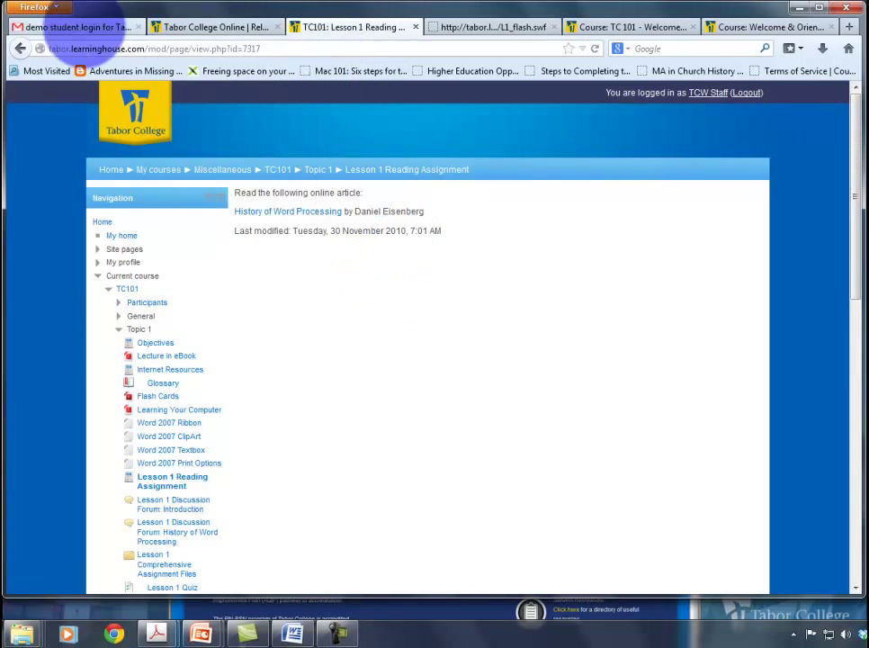
{"action": "left_click", "coordinate": [20, 48]}
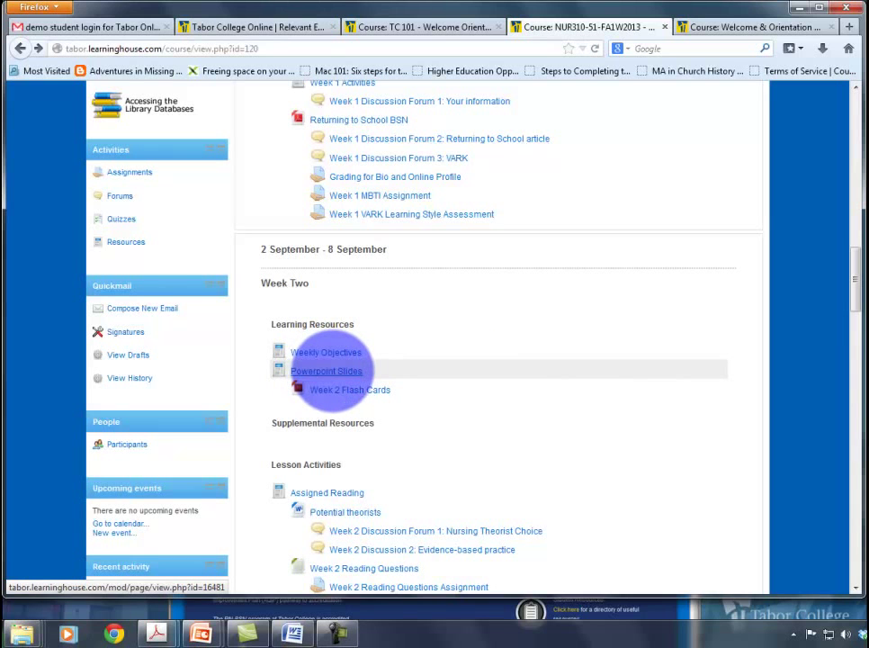
{"action": "left_click", "coordinate": [325, 370]}
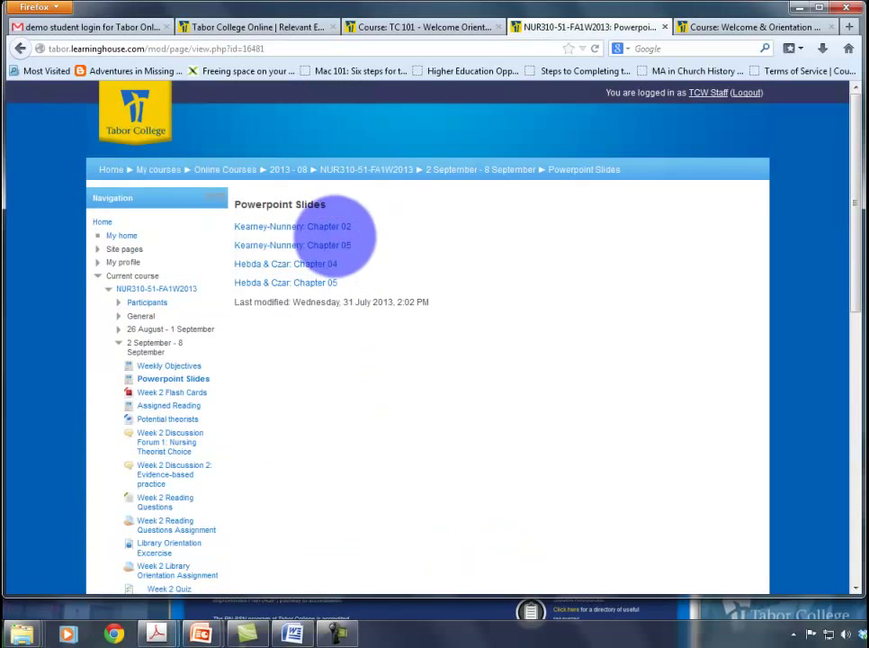
{"action": "left_click", "coordinate": [310, 265]}
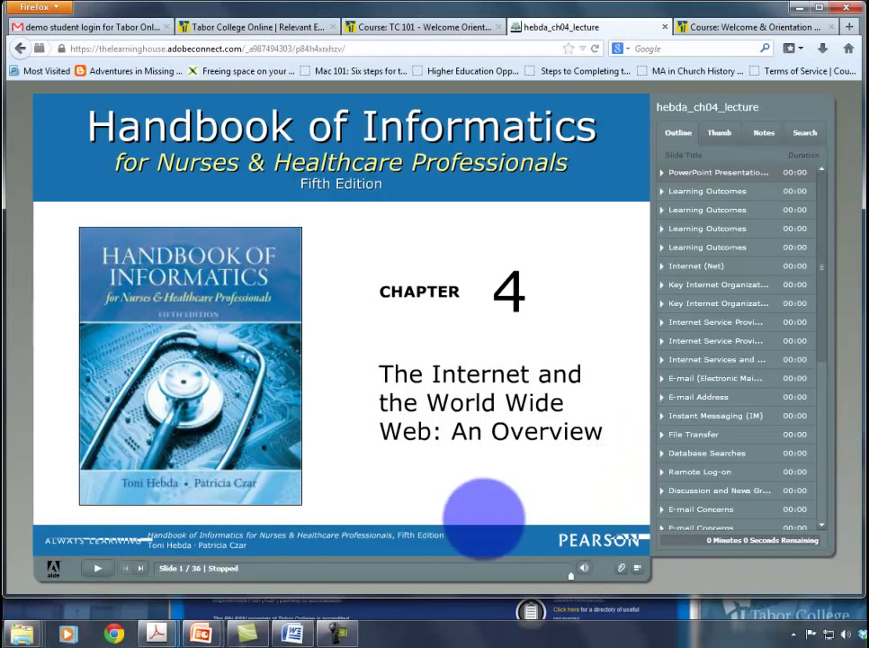
Advance through the Chapter 4 Learning Outcomes slides, jump to the E-mail slide and back
{"action": "left_click", "coordinate": [97, 568]}
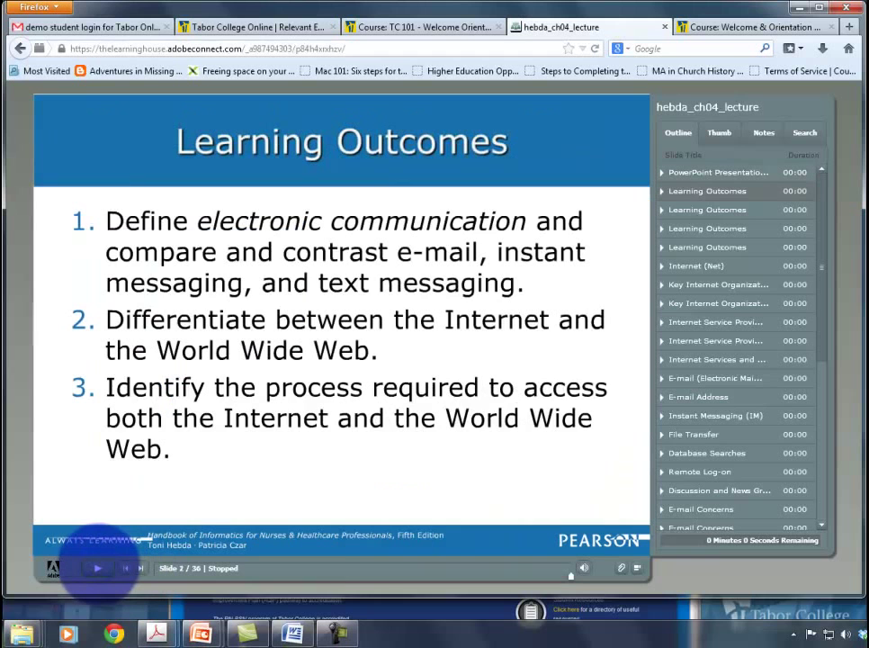
{"action": "left_click", "coordinate": [97, 568]}
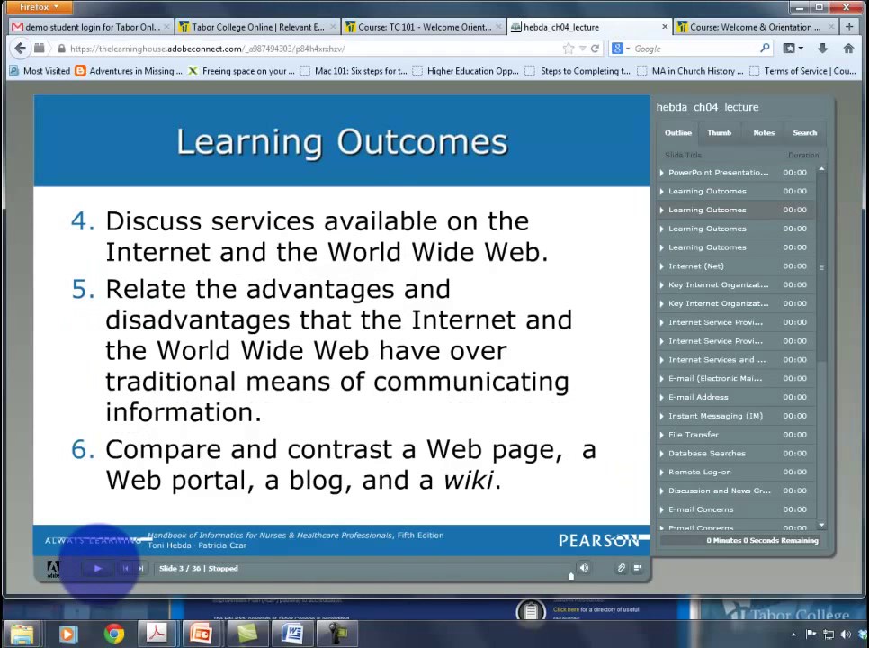
{"action": "left_click", "coordinate": [97, 567]}
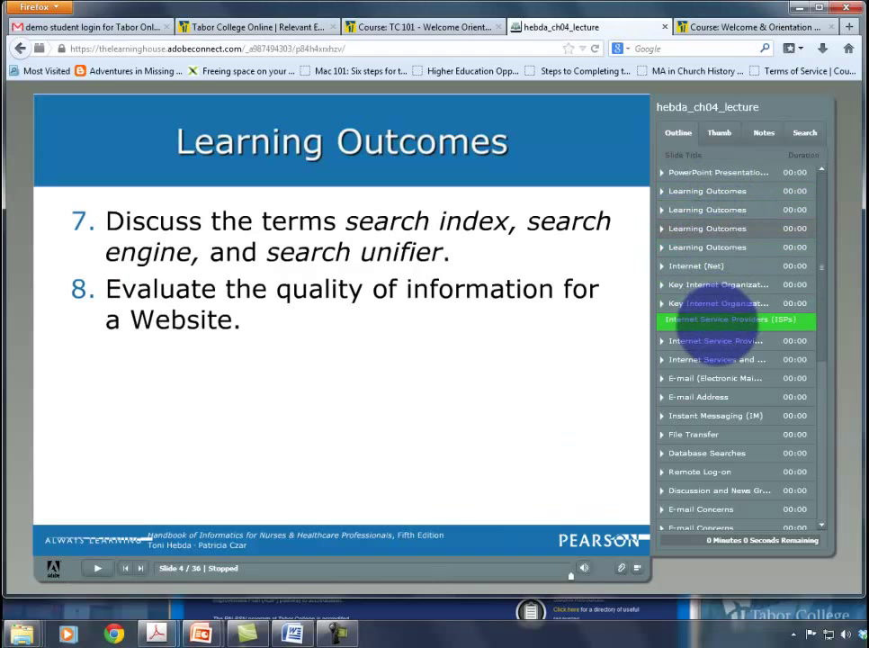
{"action": "left_click", "coordinate": [724, 378]}
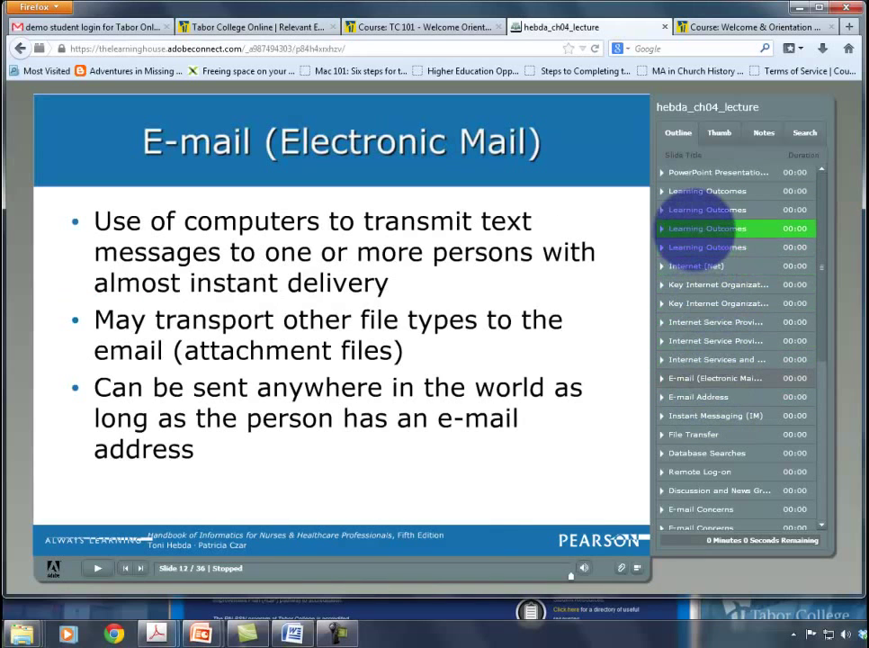
{"action": "left_click", "coordinate": [696, 228]}
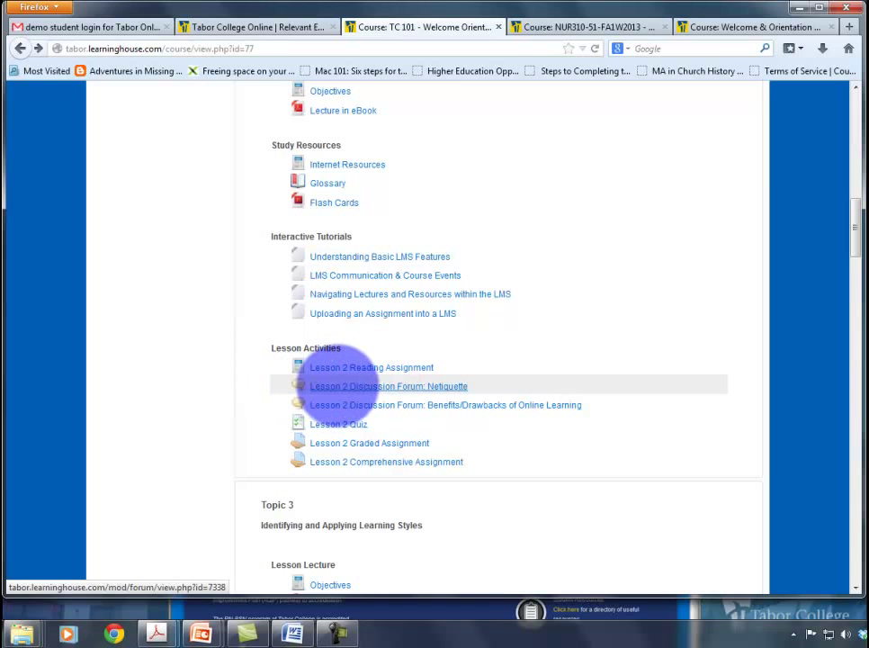
Open the Lesson 2 Netiquette forum, highlight its prompt, and download the Discussion Forum Grading Rubric
{"action": "left_click", "coordinate": [337, 386]}
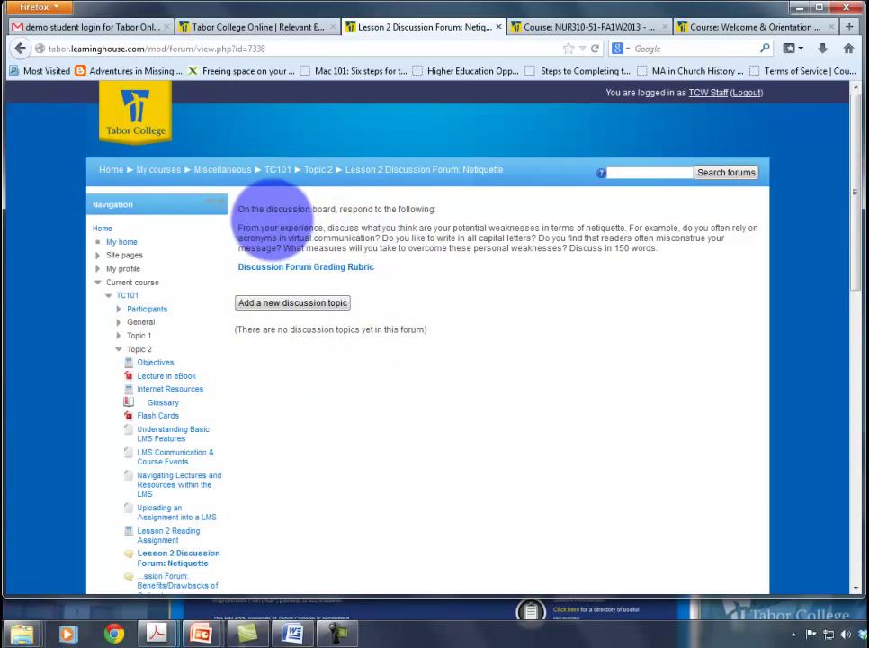
{"action": "mouse_move", "coordinate": [239, 209]}
{"action": "left_mouse_down"}
{"action": "mouse_move", "coordinate": [480, 260]}
{"action": "mouse_move", "coordinate": [679, 245]}
{"action": "left_mouse_up"}
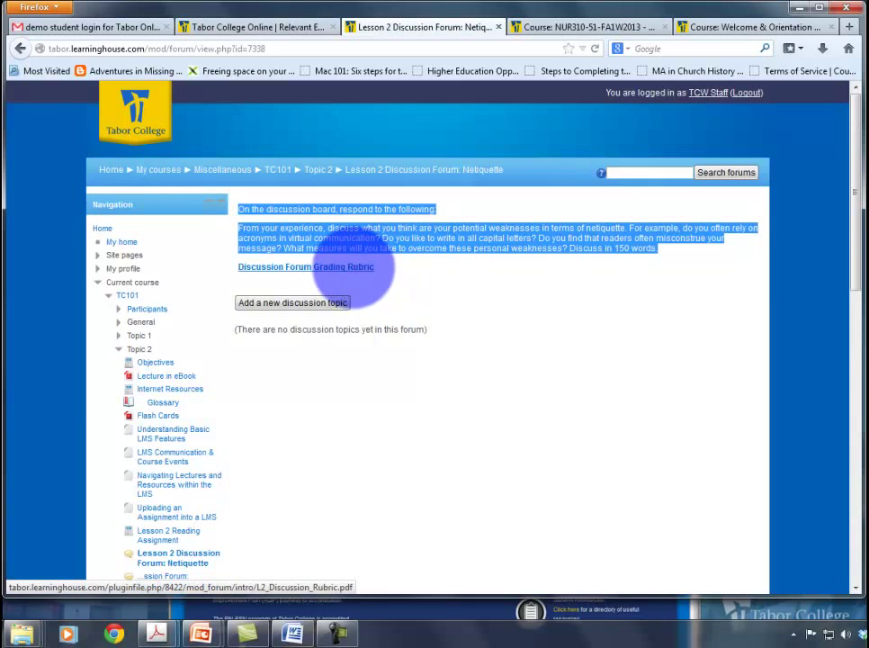
{"action": "left_click", "coordinate": [353, 266]}
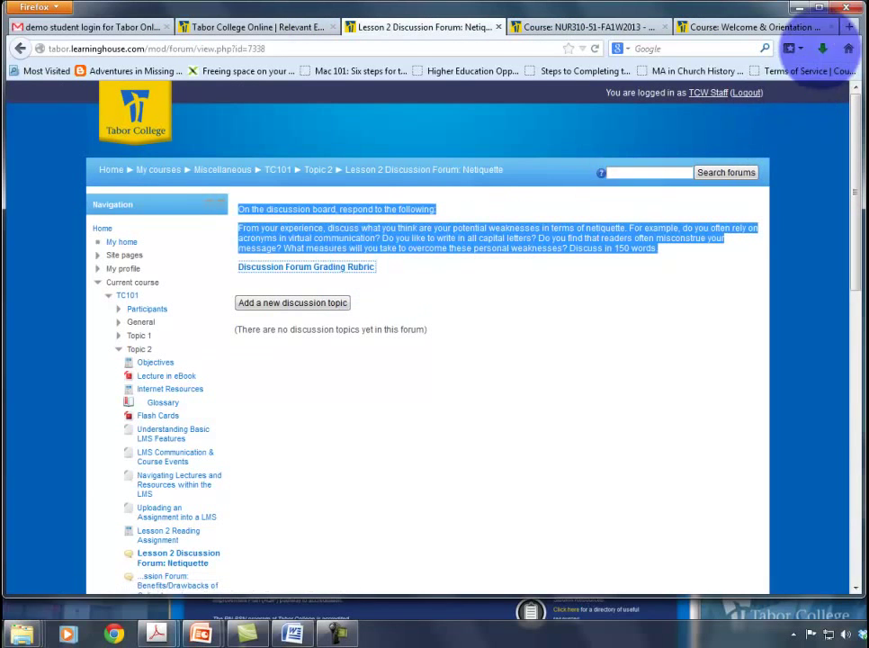
View L2_Discussion_Rubric.pdf from Firefox downloads in Acrobat, then return to the forum
{"action": "left_click", "coordinate": [821, 49]}
{"action": "left_click", "coordinate": [693, 95]}
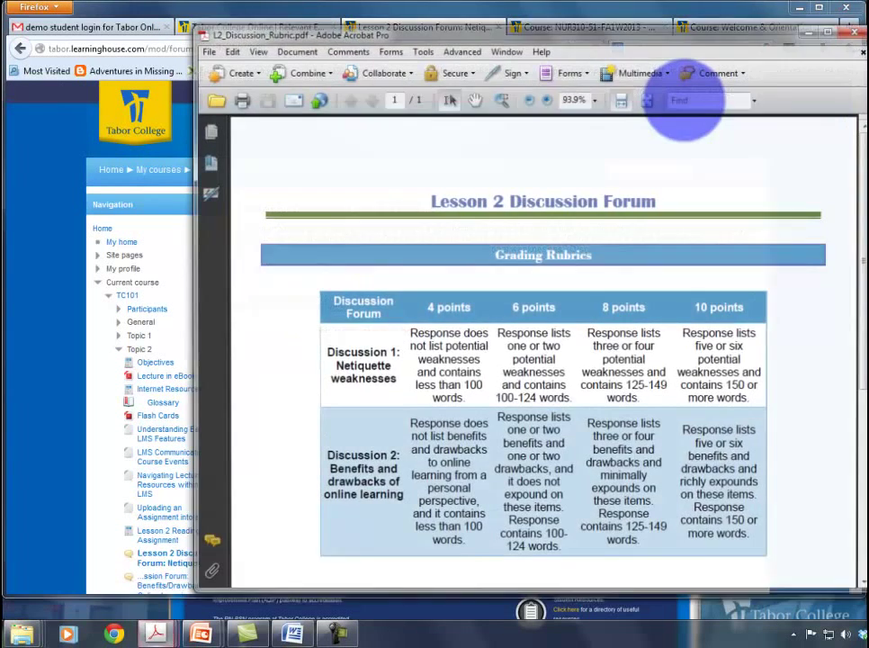
{"action": "left_click", "coordinate": [36, 288]}
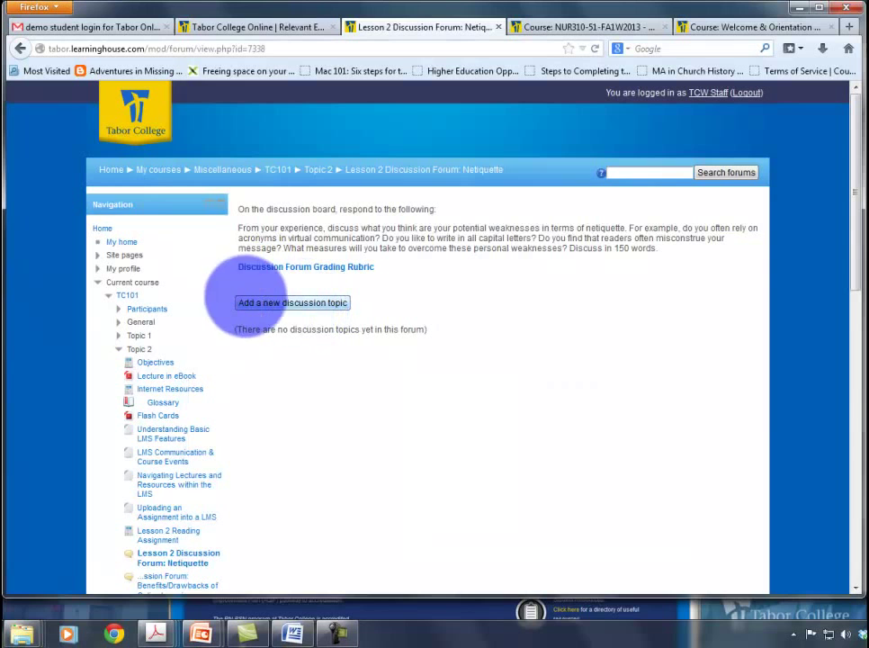
Start a Netiquette topic titled 'Here's what I think' with a message and no email copies
{"action": "left_click", "coordinate": [270, 304]}
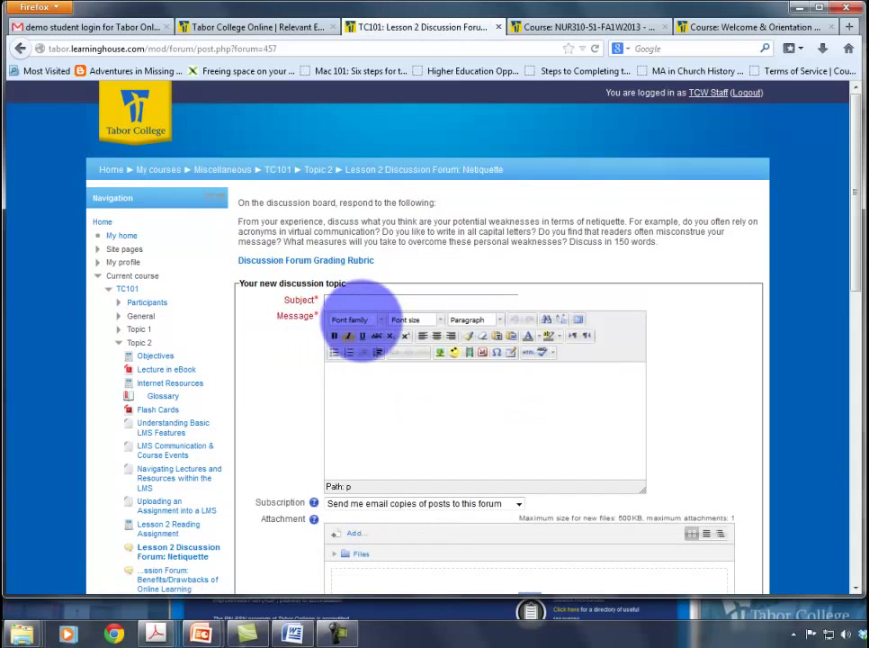
{"action": "left_click", "coordinate": [370, 303]}
{"action": "type", "text": "Here's what I think"}
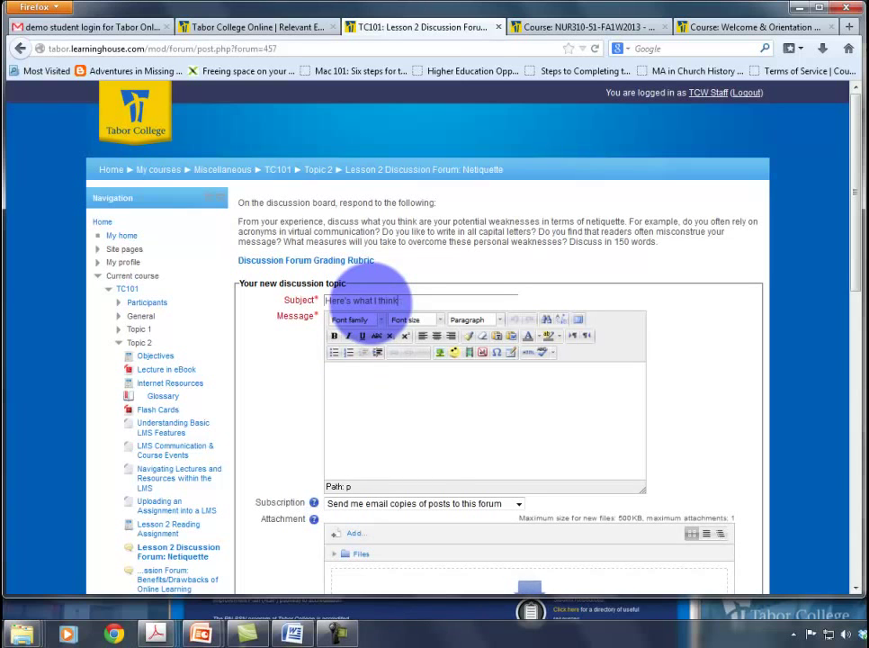
{"action": "left_click", "coordinate": [422, 420]}
{"action": "type", "text": "These are my thoughts."}
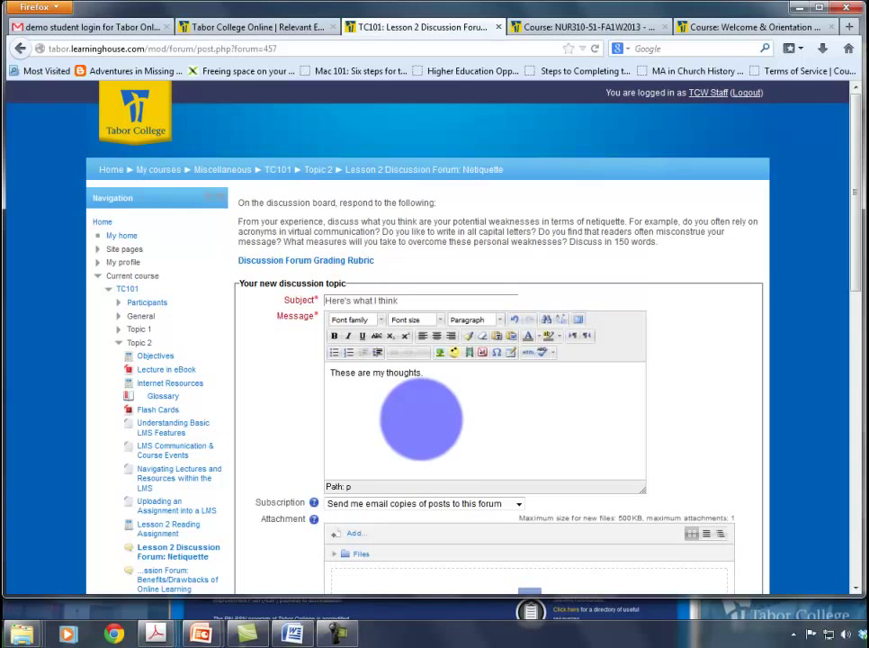
{"action": "scroll", "coordinate": [432, 416], "scroll_direction": "down", "scroll_amount": 3}
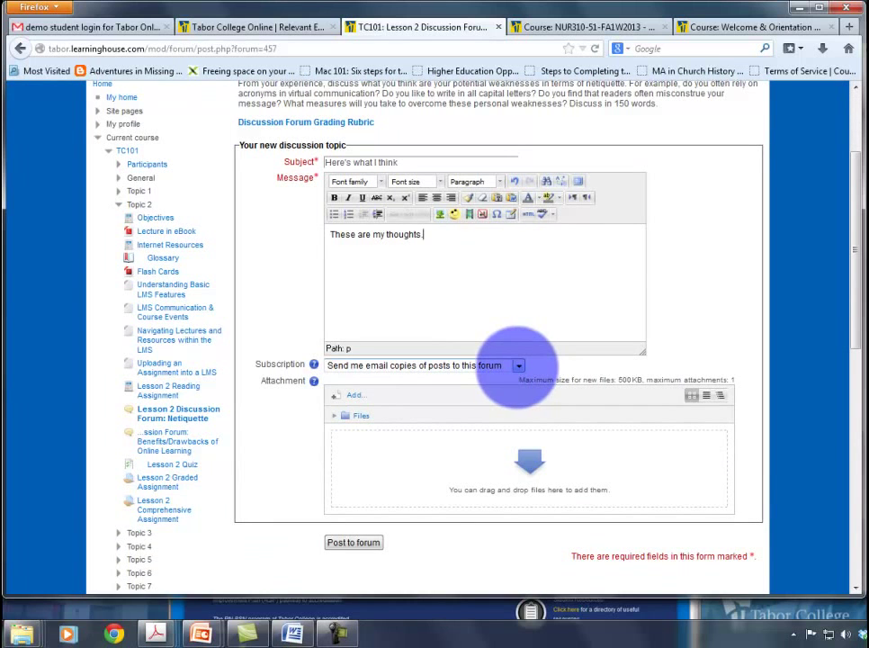
{"action": "left_click", "coordinate": [519, 365]}
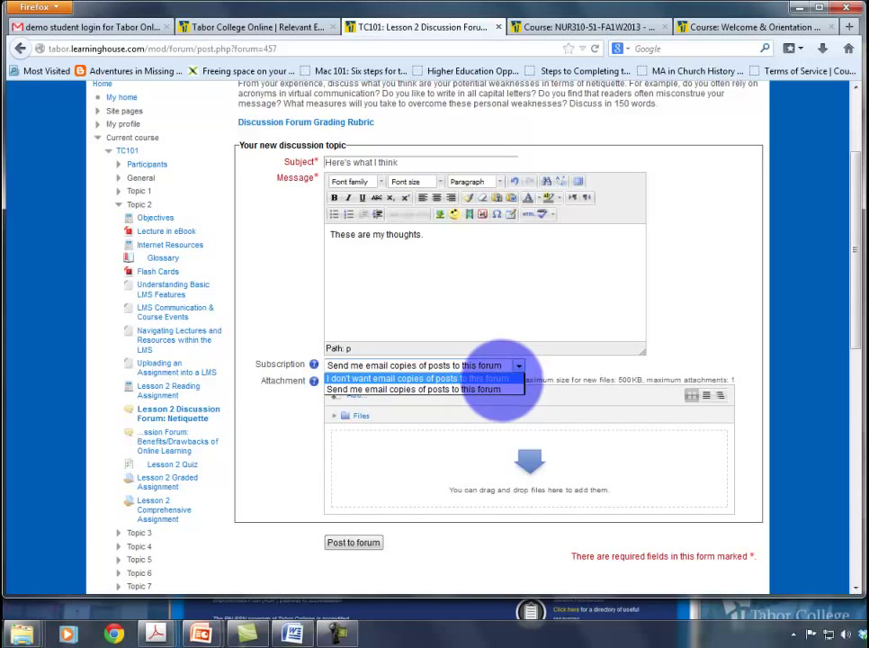
{"action": "left_click", "coordinate": [502, 380]}
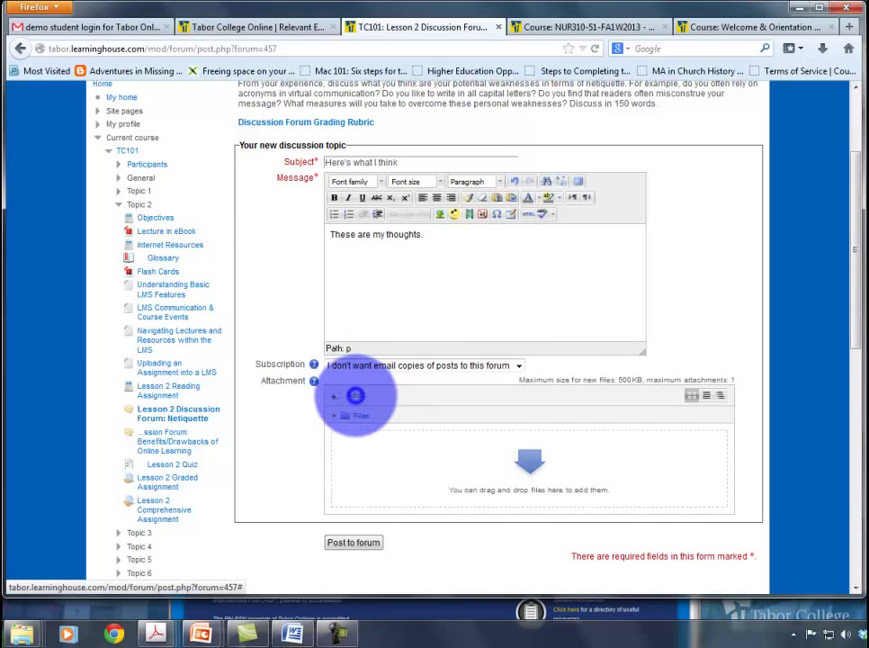
{"action": "left_click", "coordinate": [357, 396]}
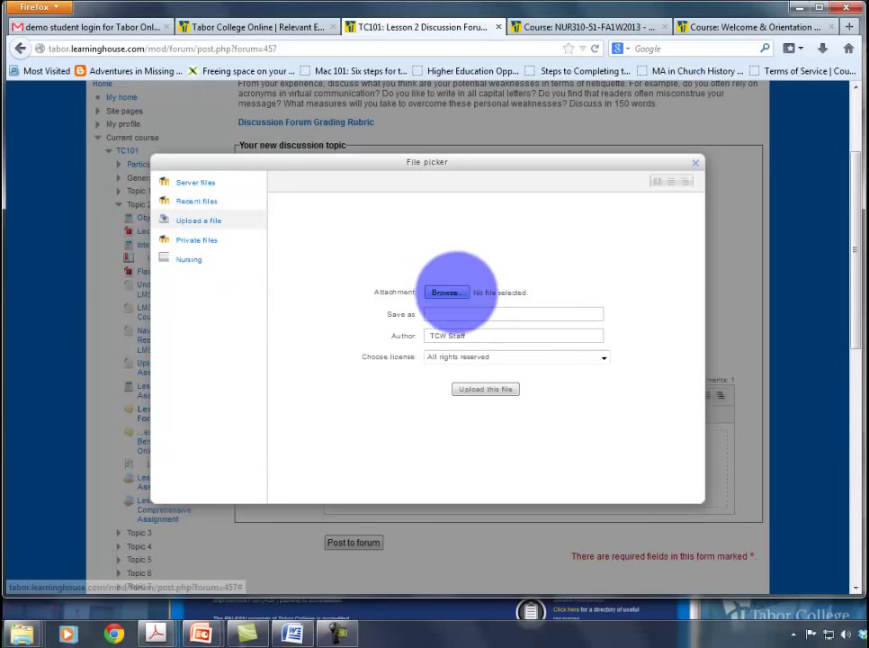
Upload MA-EML_RewriteForOnlineTaborEdu.docx from the Desktop as the topic's attachment
{"action": "left_click", "coordinate": [447, 292]}
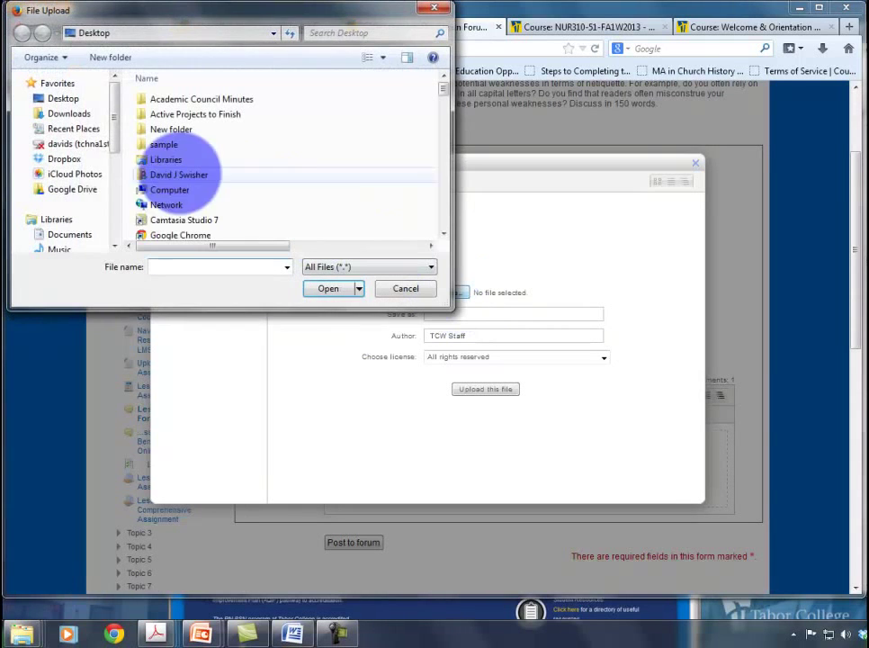
{"action": "left_click_drag", "start_coordinate": [443, 90], "coordinate": [207, 135]}
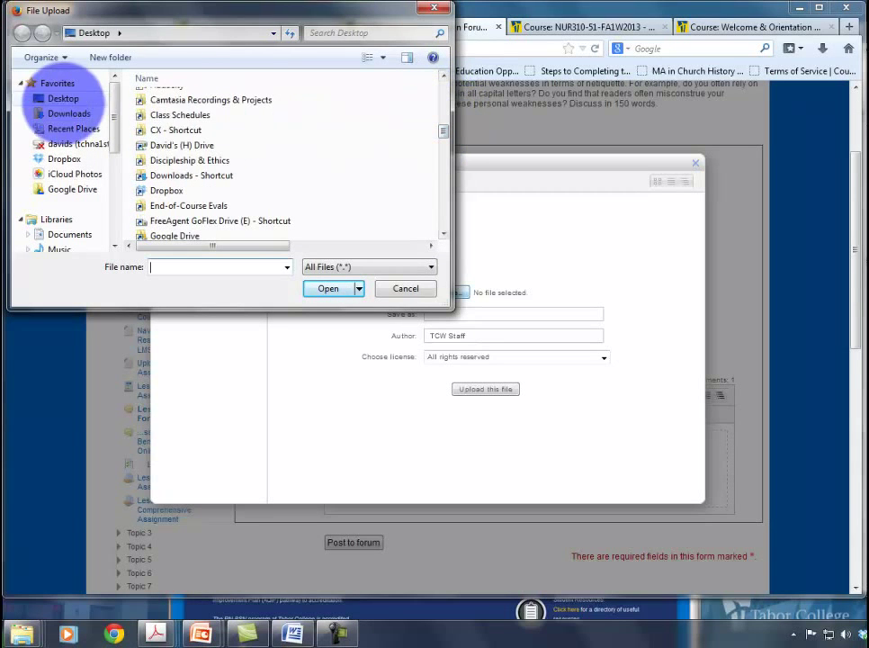
{"action": "left_click", "coordinate": [61, 98]}
{"action": "left_click_drag", "start_coordinate": [441, 132], "coordinate": [463, 189]}
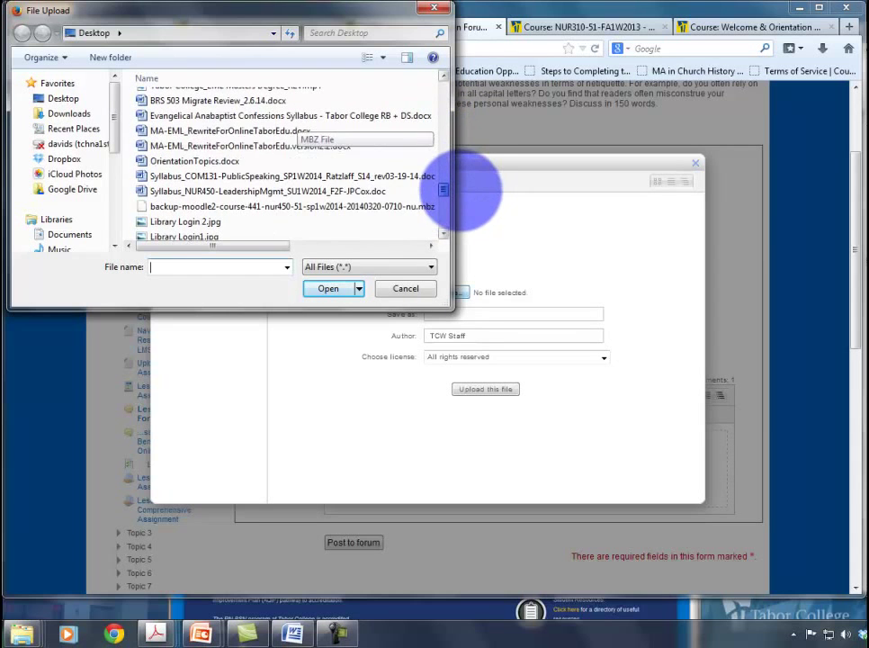
{"action": "left_click", "coordinate": [220, 131]}
{"action": "left_click", "coordinate": [328, 289]}
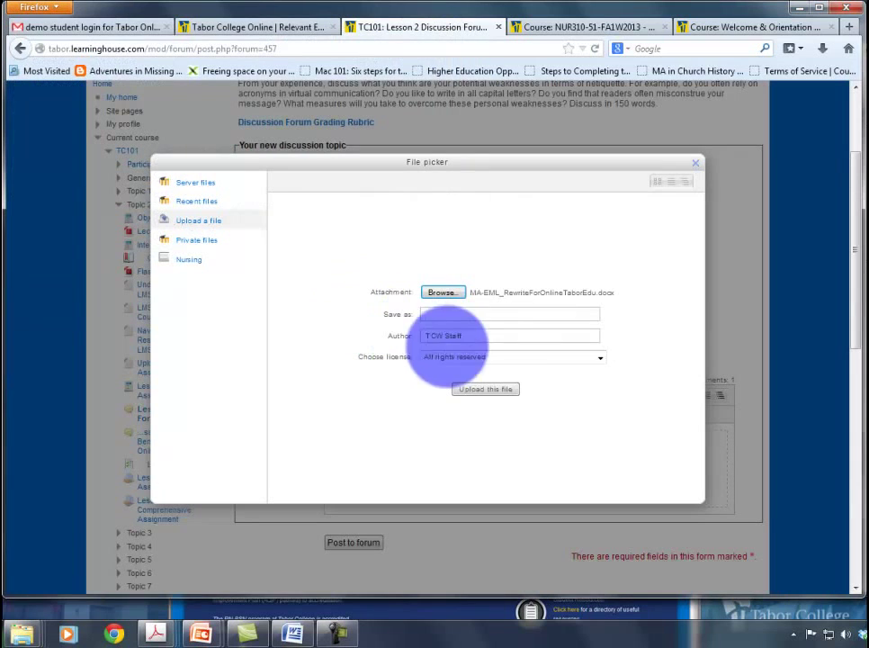
{"action": "left_click_drag", "start_coordinate": [472, 337], "coordinate": [423, 338]}
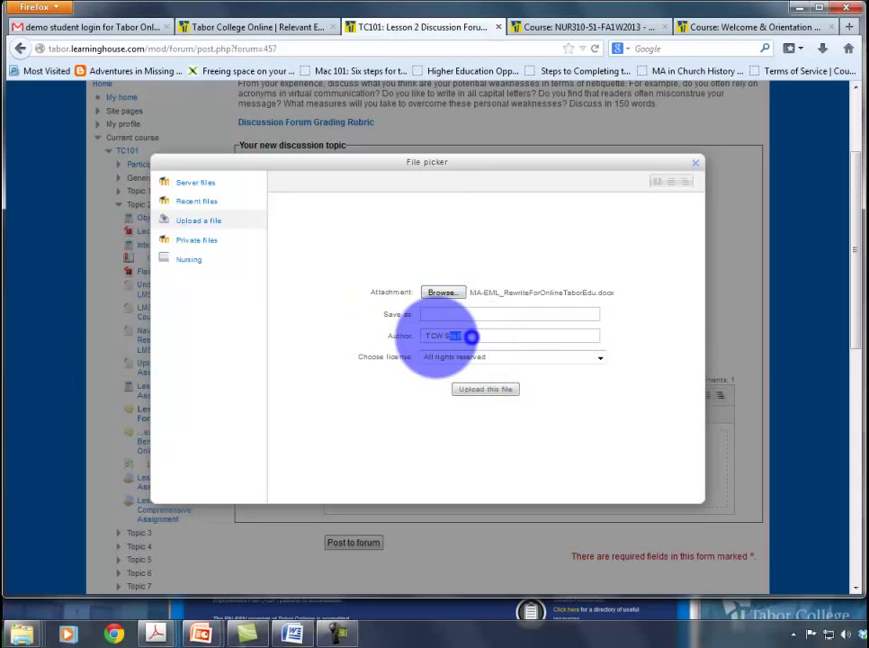
{"action": "left_click", "coordinate": [485, 389]}
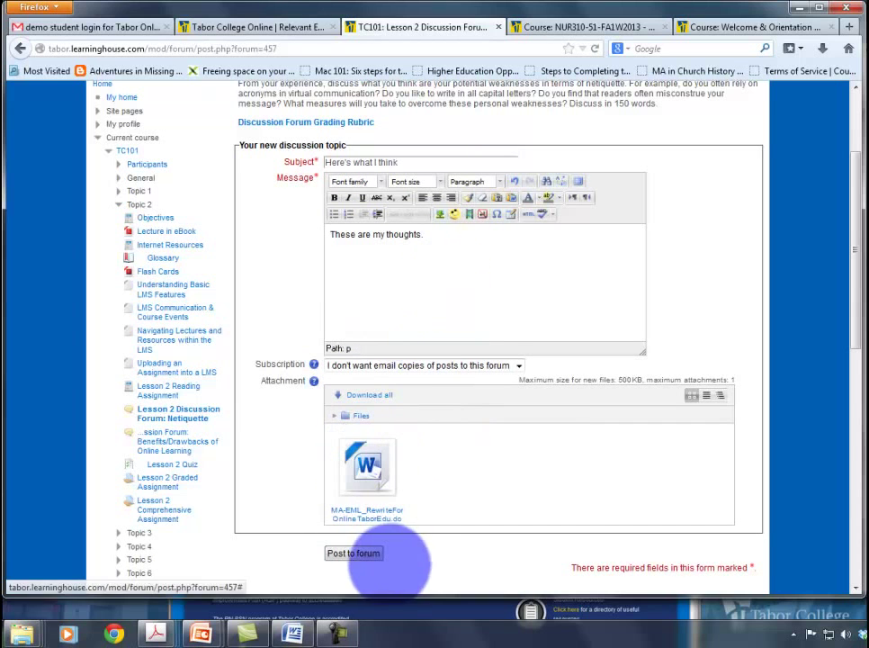
Post the new topic to the Netiquette forum and open the Here's what I think discussion
{"action": "left_click", "coordinate": [358, 554]}
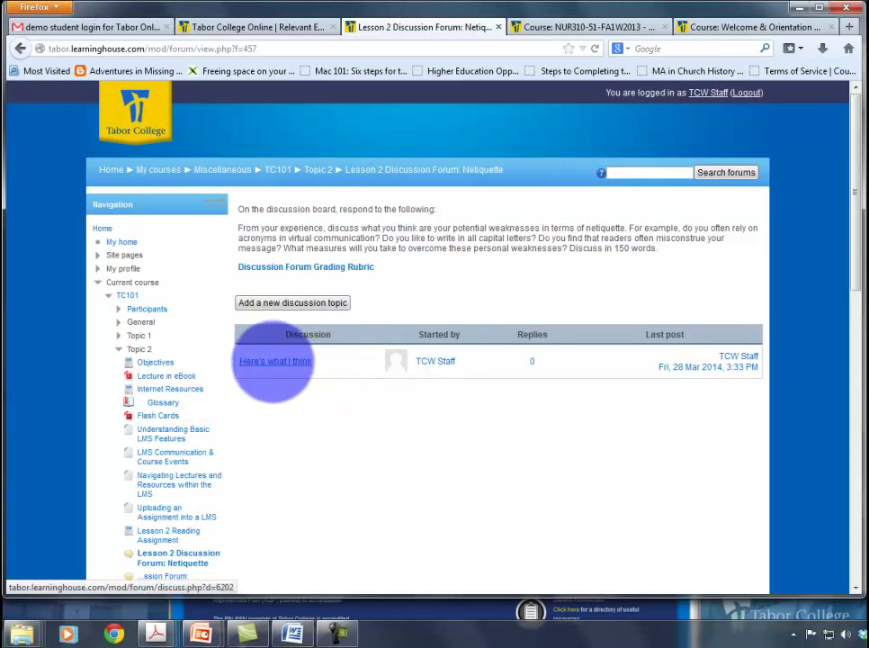
{"action": "left_click", "coordinate": [285, 361]}
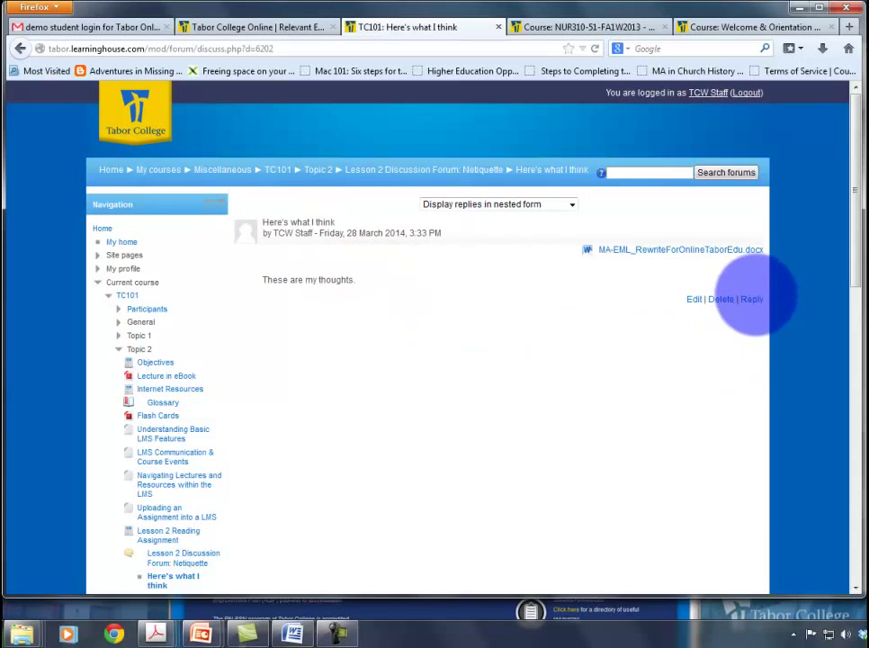
Reply to the Here's what I think post with 'Great idea! What about x...?'
{"action": "left_click", "coordinate": [751, 299]}
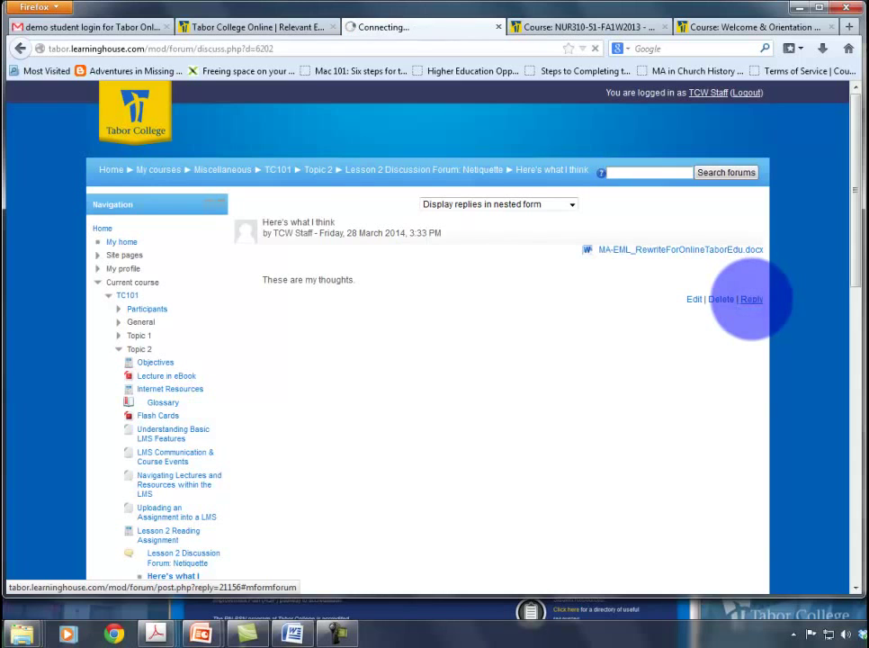
{"action": "left_click", "coordinate": [540, 236]}
{"action": "type", "text": "Great idea!  What about x... ?"}
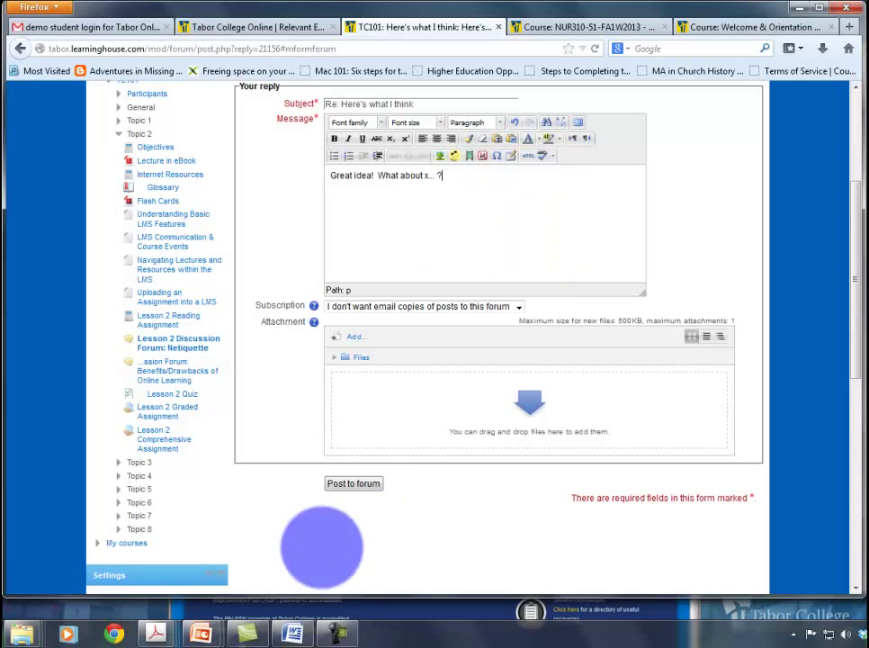
{"action": "left_click", "coordinate": [354, 483]}
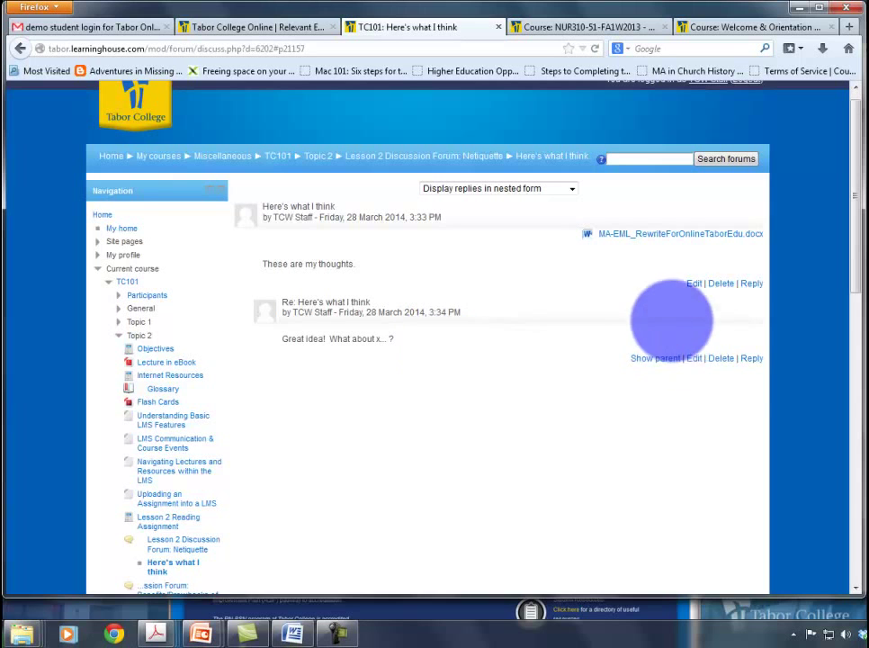
Start a new reply and format the word 'bold' in bold and 'italics' in italics
{"action": "left_click", "coordinate": [751, 359]}
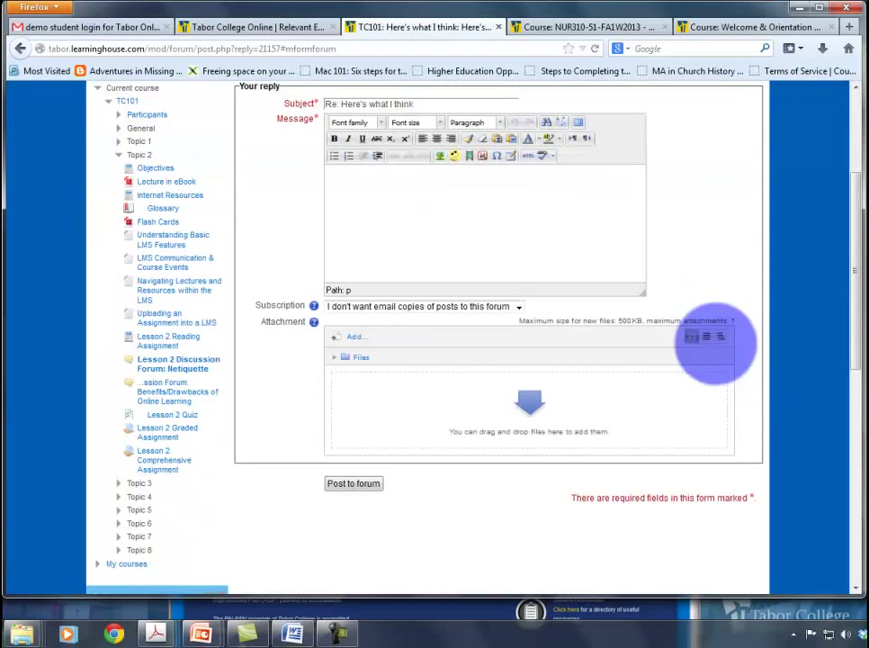
{"action": "left_click", "coordinate": [462, 222]}
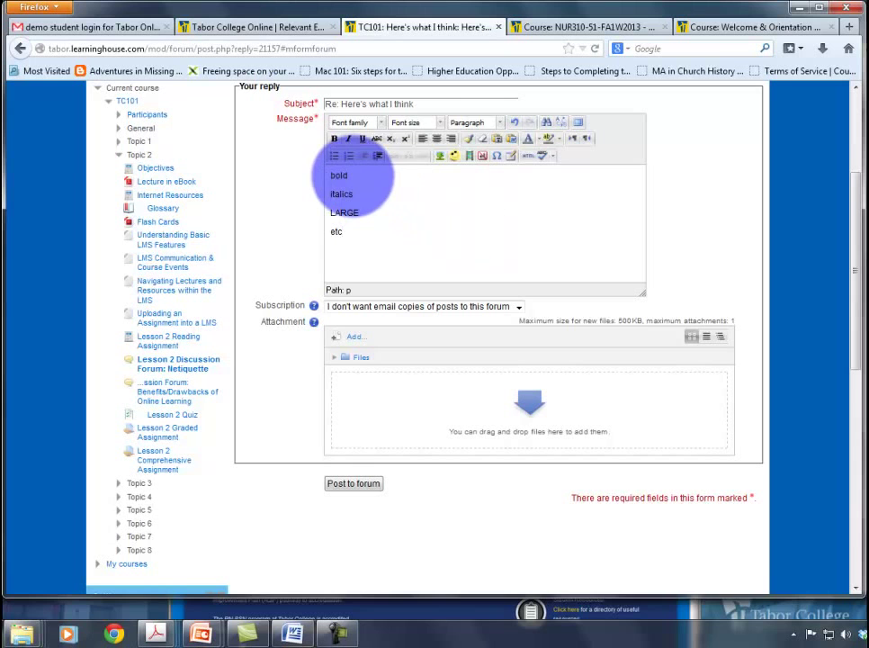
{"action": "double_click", "coordinate": [346, 175]}
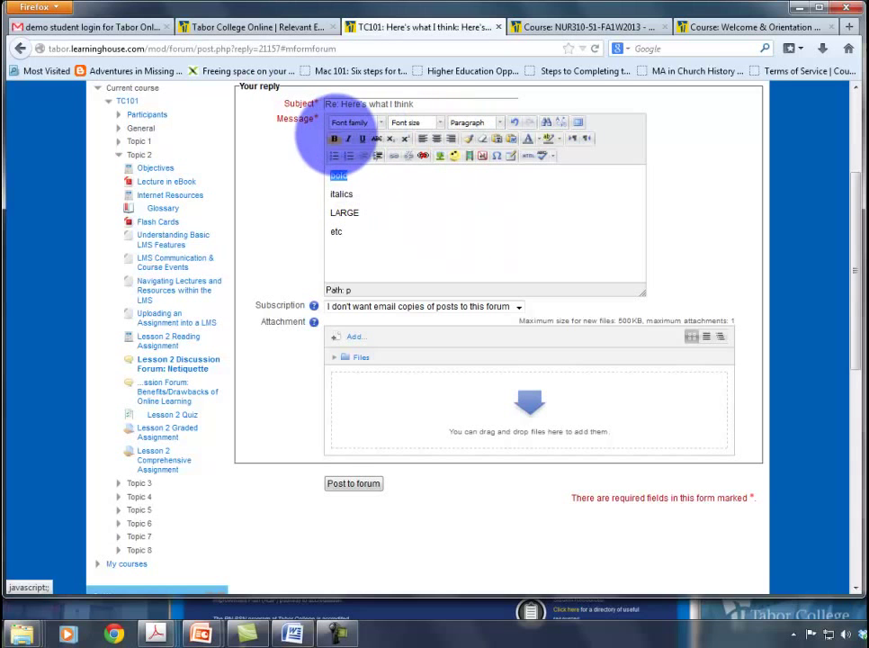
{"action": "mouse_move", "coordinate": [355, 194]}
{"action": "left_mouse_down"}
{"action": "mouse_move", "coordinate": [331, 193]}
{"action": "mouse_move", "coordinate": [359, 213]}
{"action": "left_mouse_up"}
{"action": "left_click", "coordinate": [348, 139]}
Enlarge the word LARGE to 18pt font size
{"action": "left_click", "coordinate": [440, 123]}
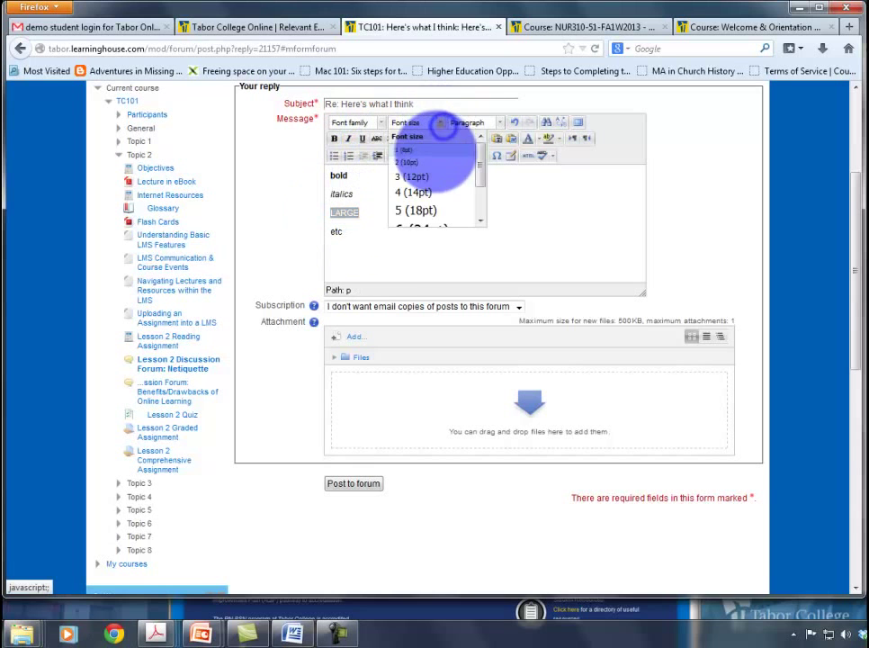
{"action": "left_click", "coordinate": [414, 192]}
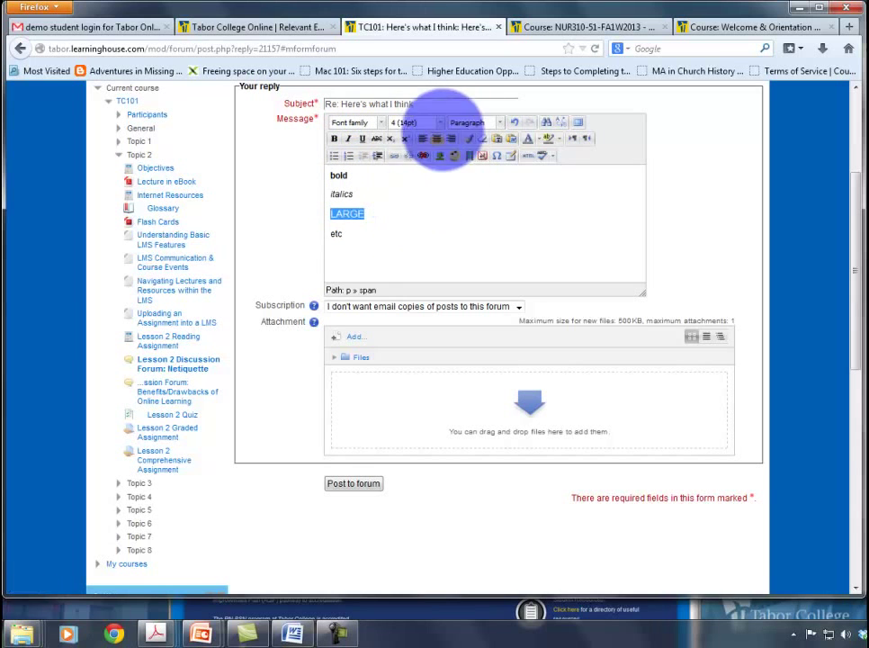
{"action": "left_click", "coordinate": [441, 123]}
{"action": "left_click", "coordinate": [425, 210]}
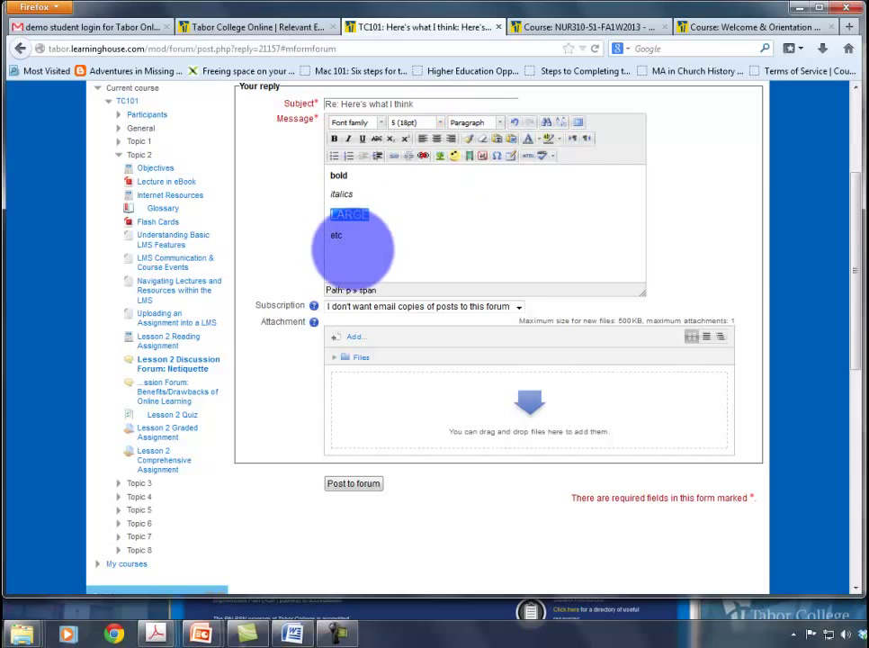
Number the italics, LARGE and etc lines, and select the word 'hyperlink' below them
{"action": "left_click_drag", "start_coordinate": [355, 236], "coordinate": [329, 194]}
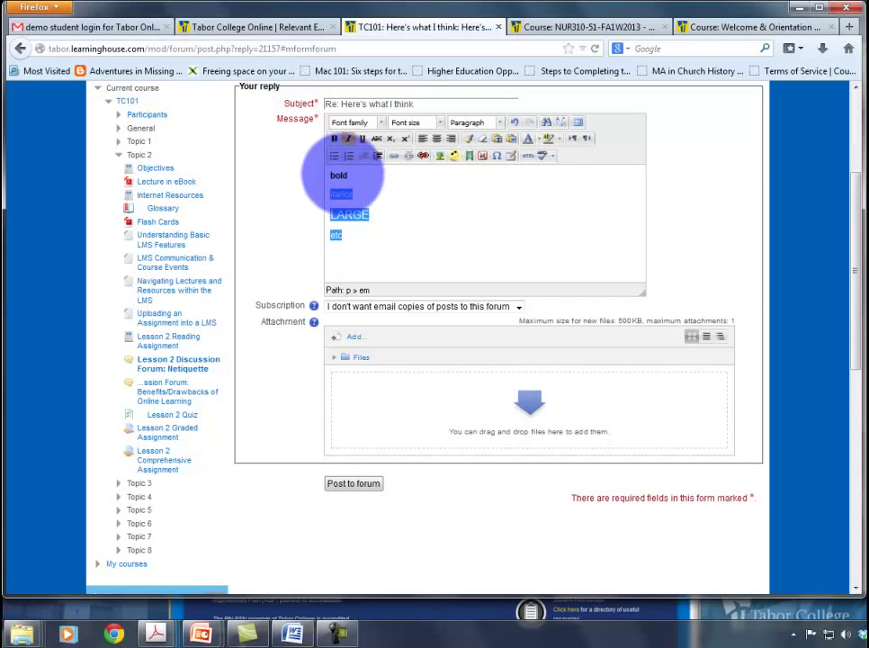
{"action": "left_click", "coordinate": [333, 156]}
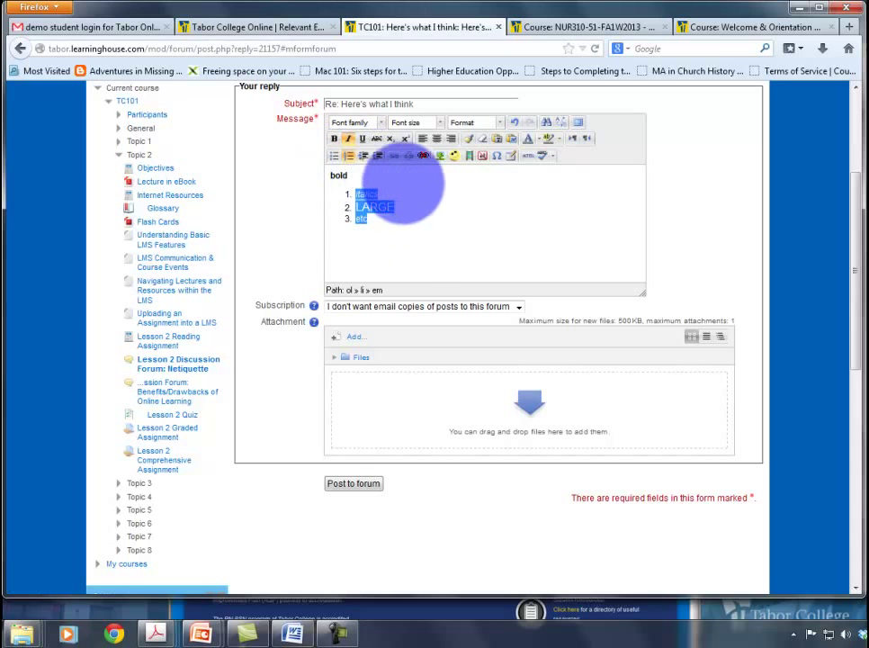
{"action": "left_click", "coordinate": [389, 236]}
{"action": "type", "text": "hyperlink"}
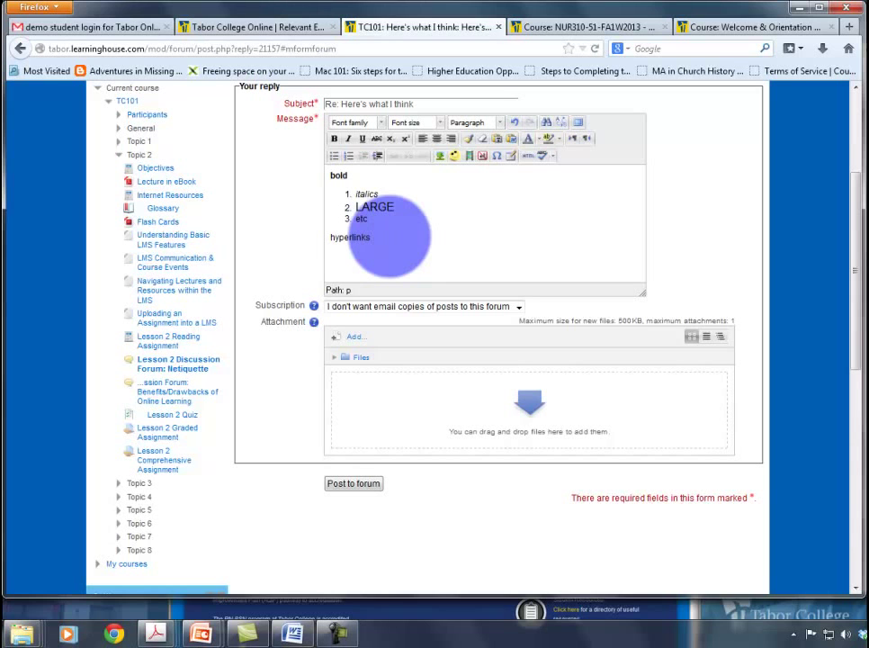
{"action": "left_click_drag", "start_coordinate": [366, 237], "coordinate": [330, 237]}
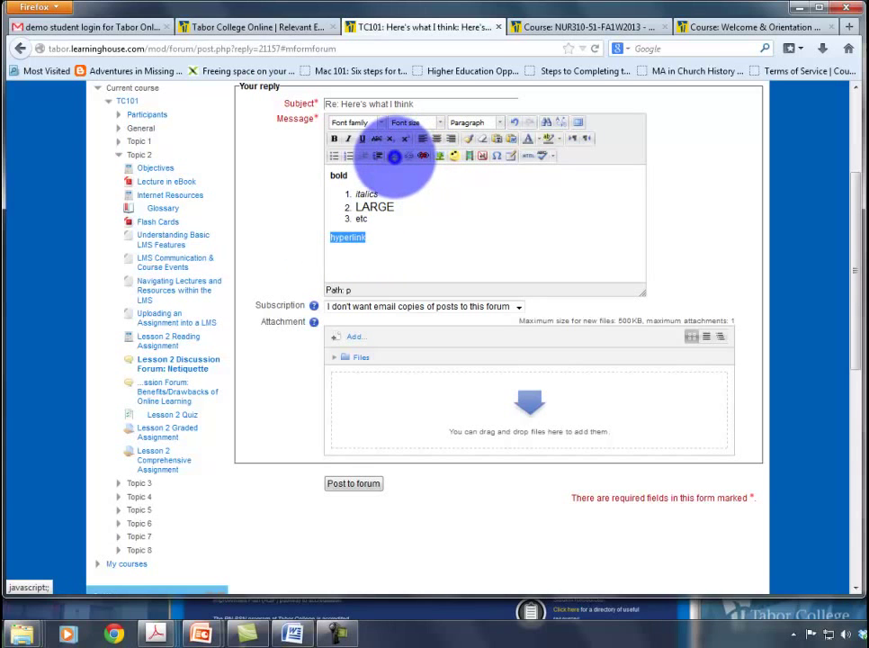
Link the word 'hyperlink' to the Bible Gateway 2 Corinthians passage URL
{"action": "left_click", "coordinate": [394, 155]}
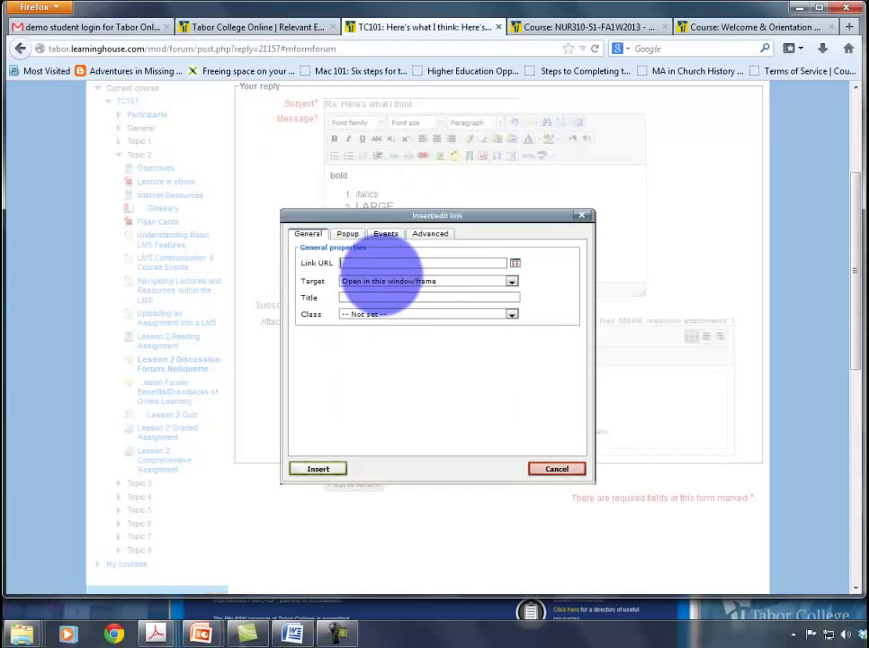
{"action": "type", "text": "h"}
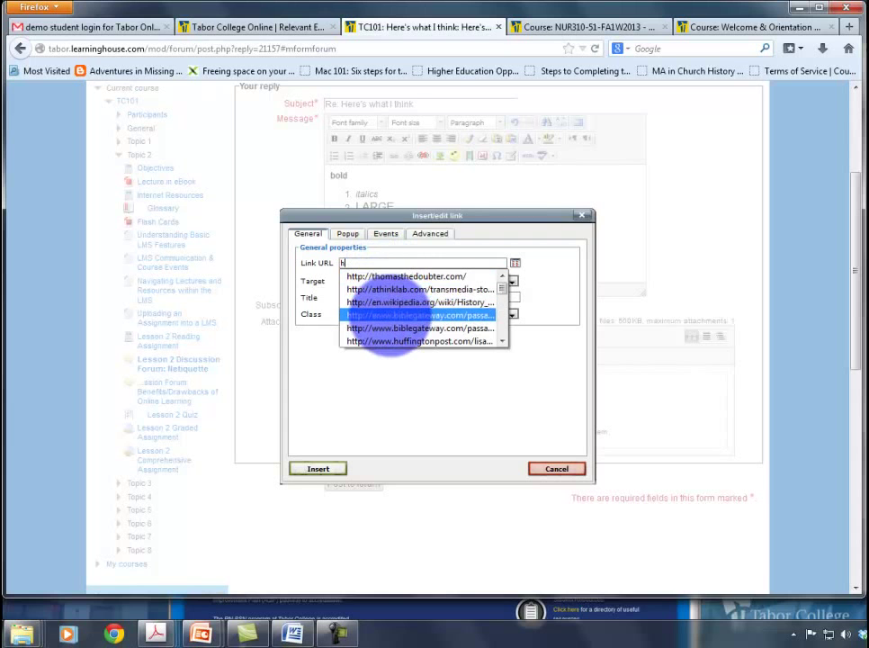
{"action": "left_click", "coordinate": [388, 315]}
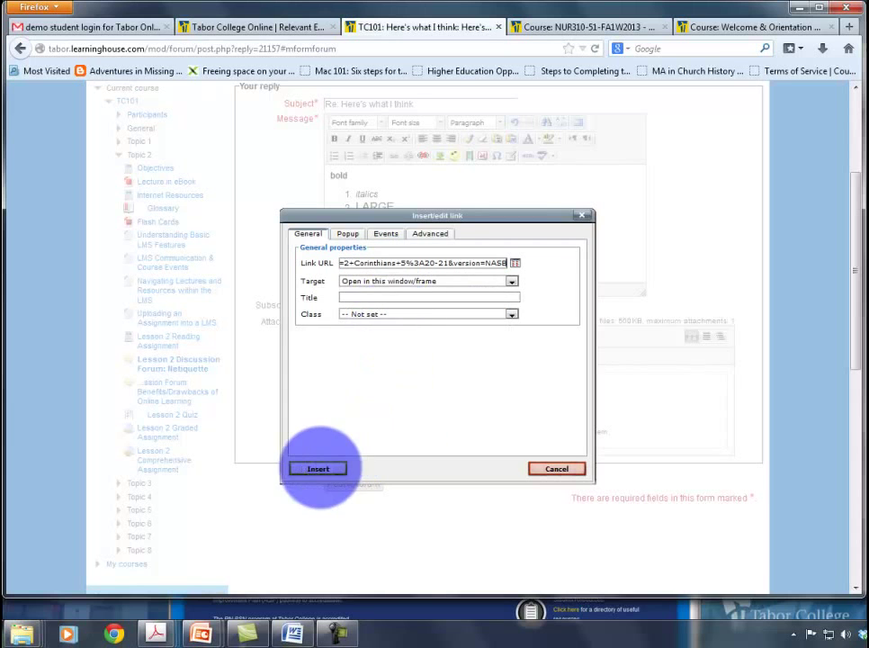
{"action": "left_click", "coordinate": [318, 468]}
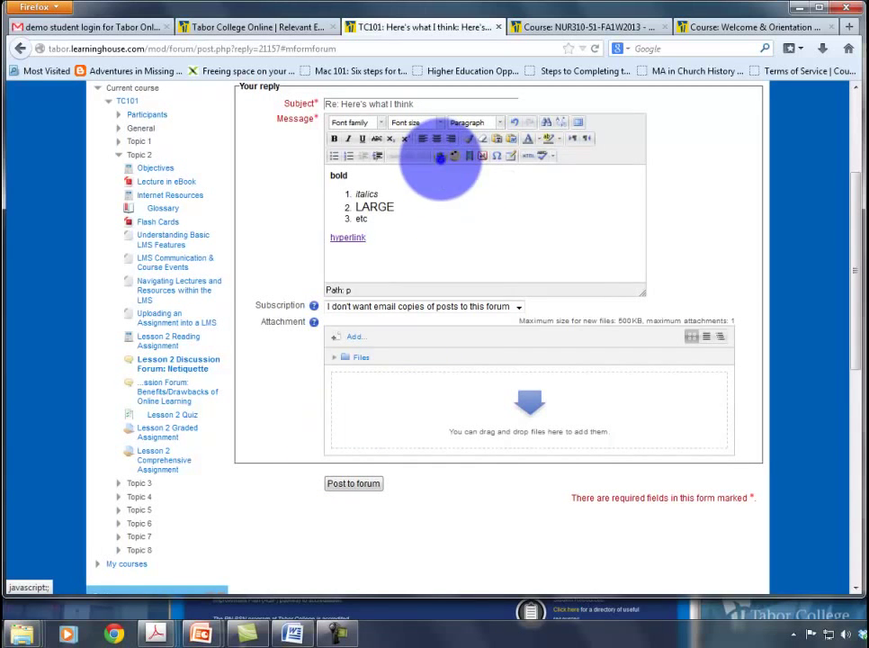
Upload Library Login1.jpg from the Desktop and insert it into the reply without a description
{"action": "left_click", "coordinate": [440, 157]}
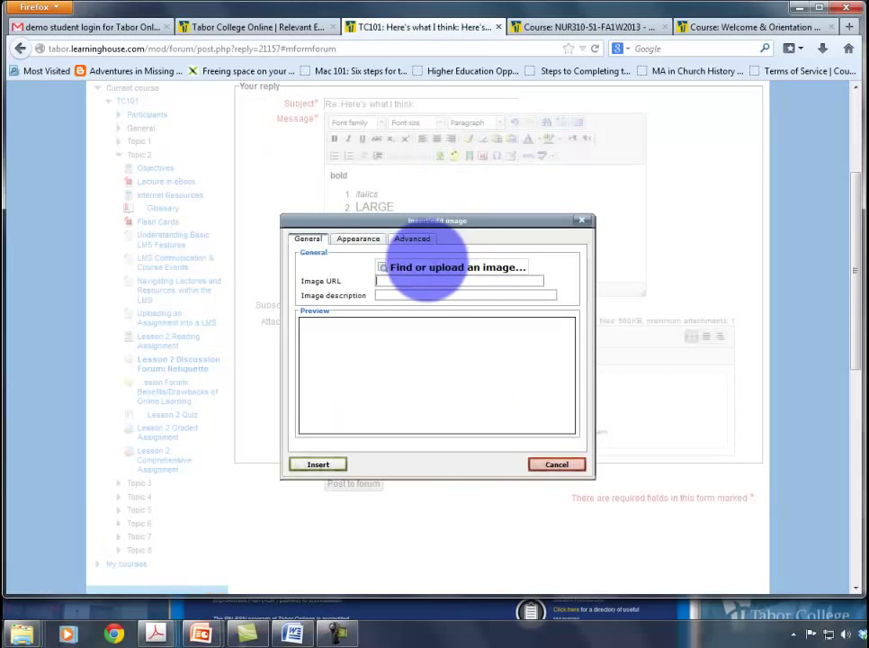
{"action": "left_click", "coordinate": [441, 267]}
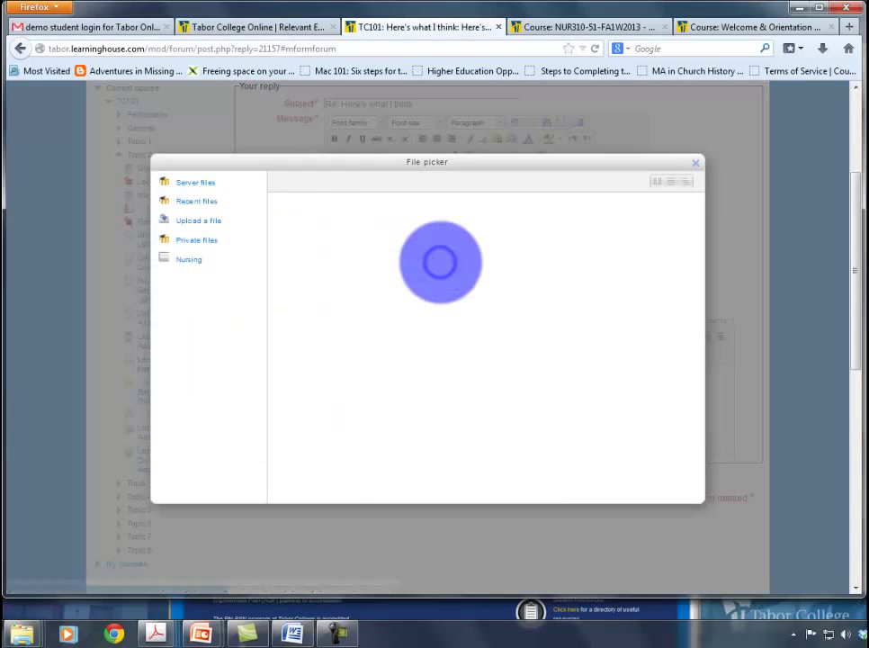
{"action": "left_click", "coordinate": [445, 291]}
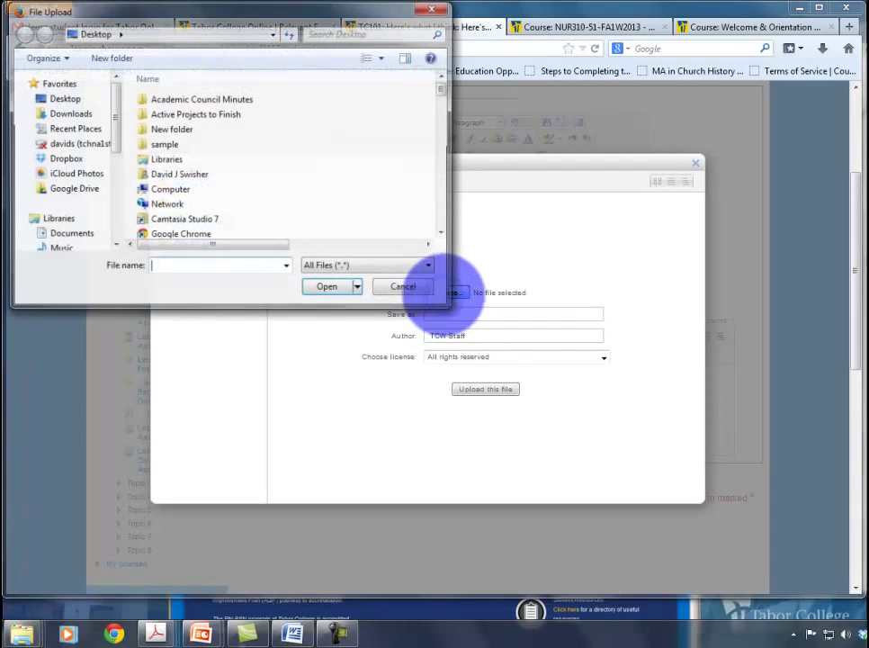
{"action": "left_click", "coordinate": [72, 98]}
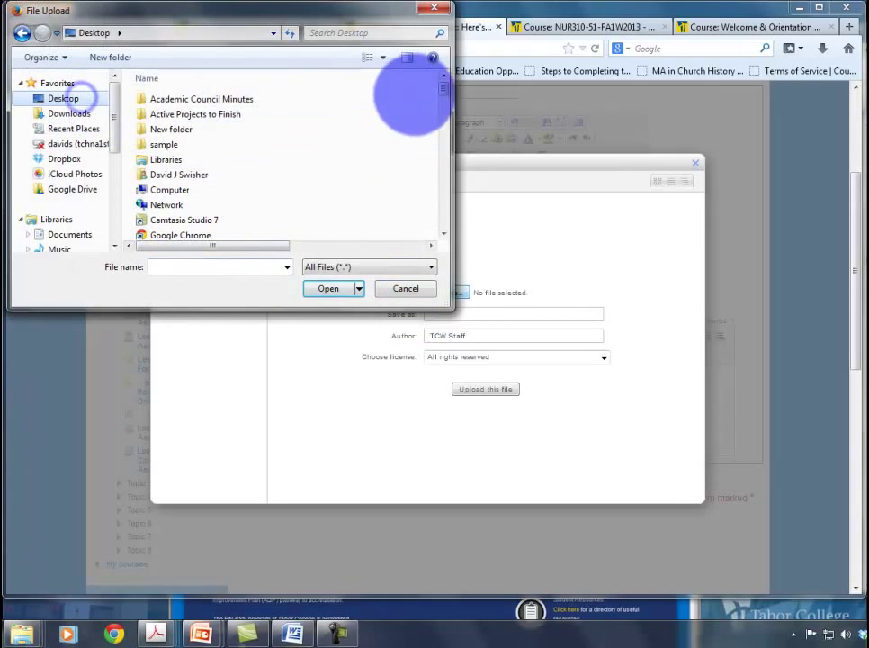
{"action": "mouse_move", "coordinate": [436, 94]}
{"action": "left_mouse_down"}
{"action": "mouse_move", "coordinate": [450, 180]}
{"action": "mouse_move", "coordinate": [472, 200]}
{"action": "mouse_move", "coordinate": [457, 195]}
{"action": "left_mouse_up"}
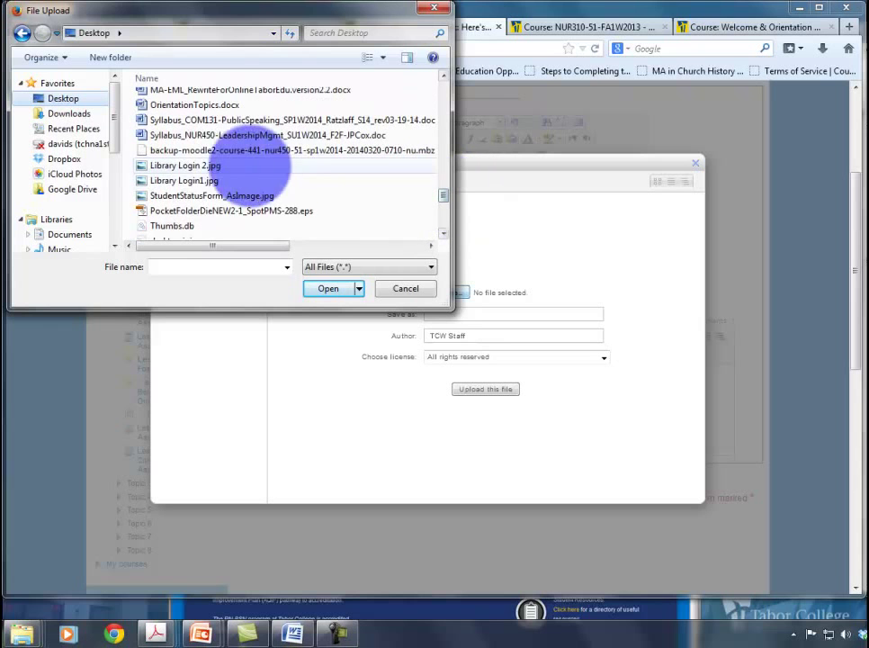
{"action": "left_click", "coordinate": [216, 180]}
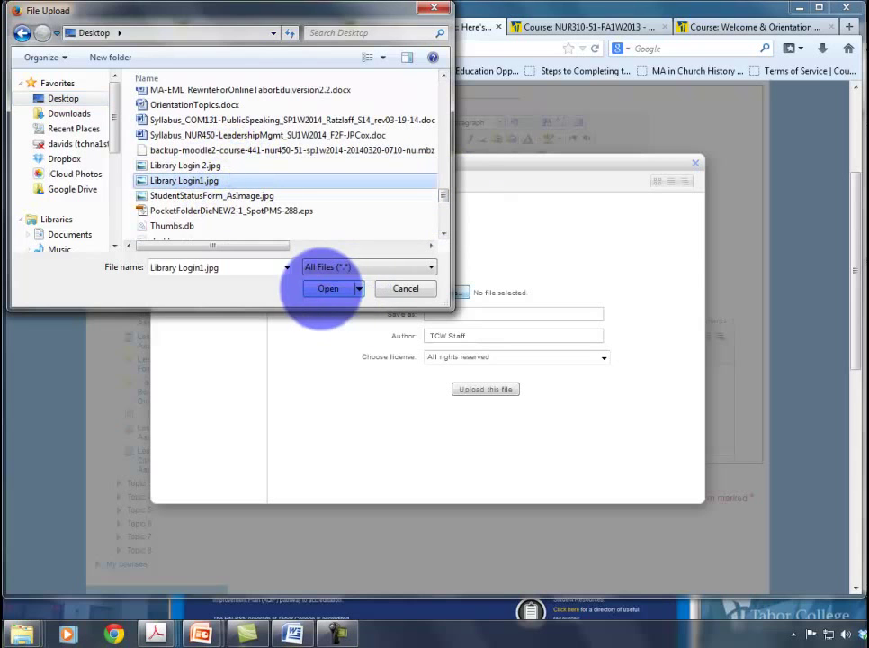
{"action": "left_click", "coordinate": [324, 288]}
{"action": "left_click", "coordinate": [482, 389]}
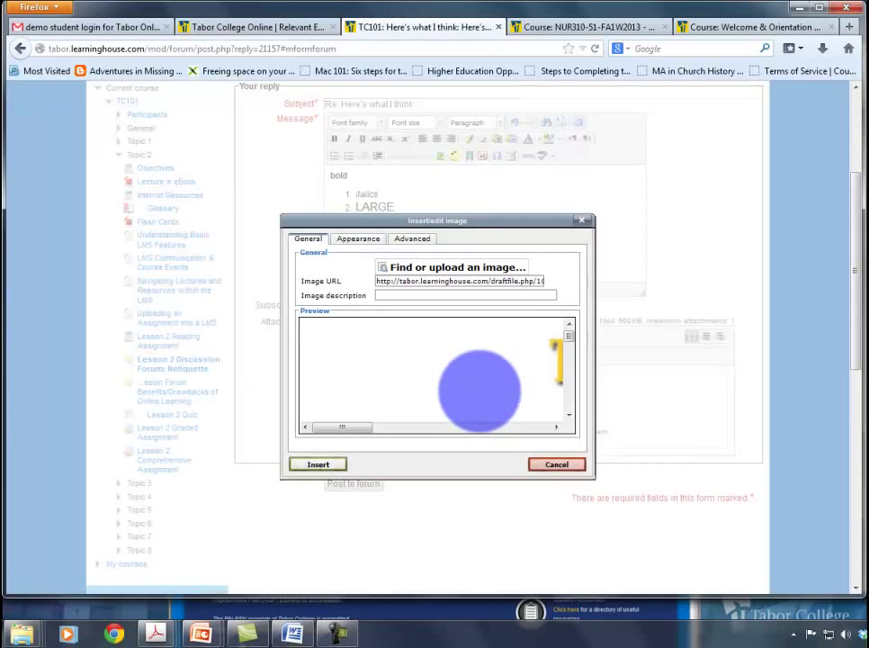
{"action": "left_click", "coordinate": [318, 465]}
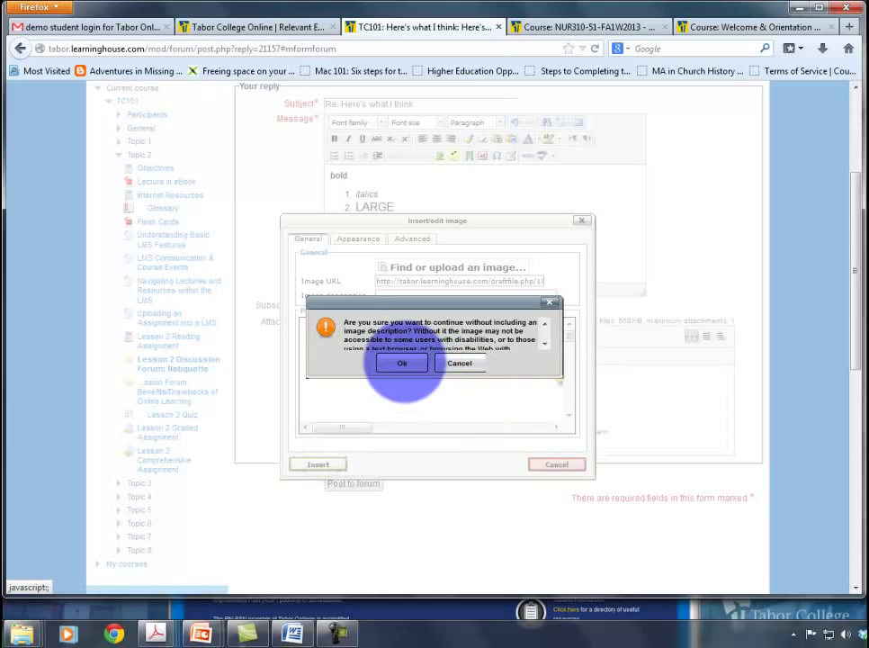
{"action": "left_click", "coordinate": [402, 362]}
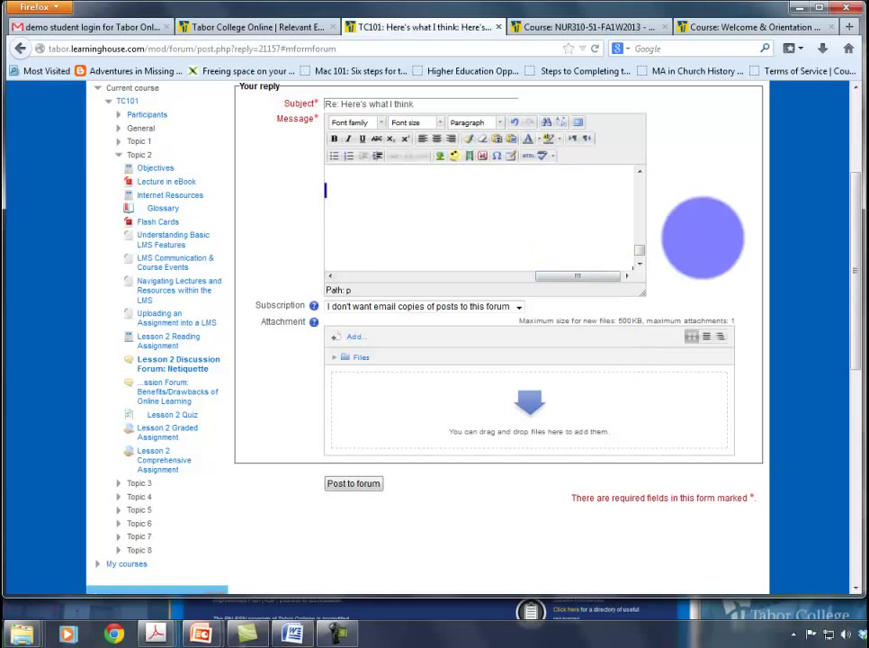
Scroll through the reply draft to check the inserted library login image
{"action": "left_click_drag", "start_coordinate": [639, 249], "coordinate": [639, 213]}
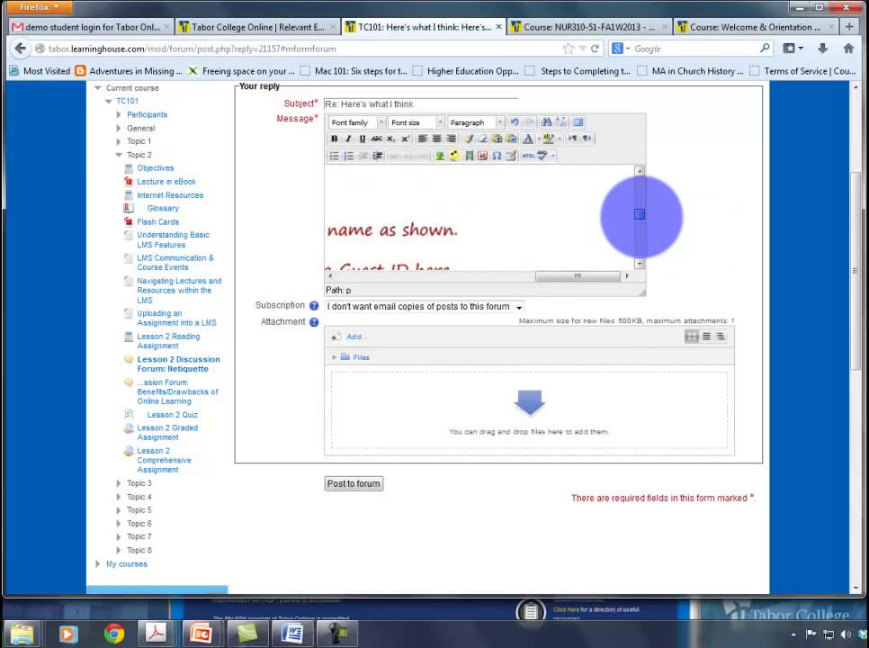
{"action": "left_click_drag", "start_coordinate": [578, 276], "coordinate": [516, 277]}
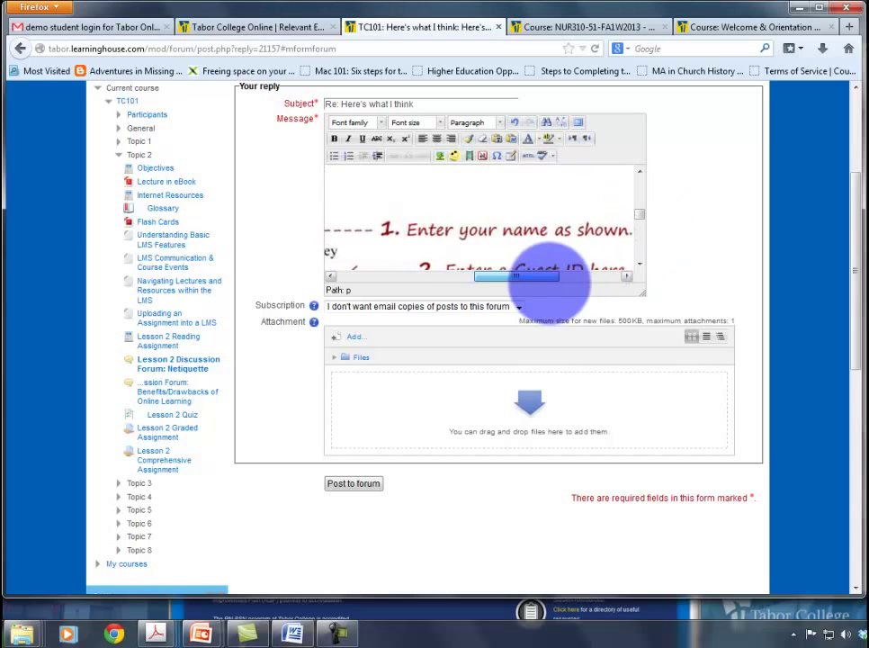
{"action": "left_click", "coordinate": [562, 237]}
{"action": "scroll", "coordinate": [567, 235], "scroll_direction": "down", "scroll_amount": 2}
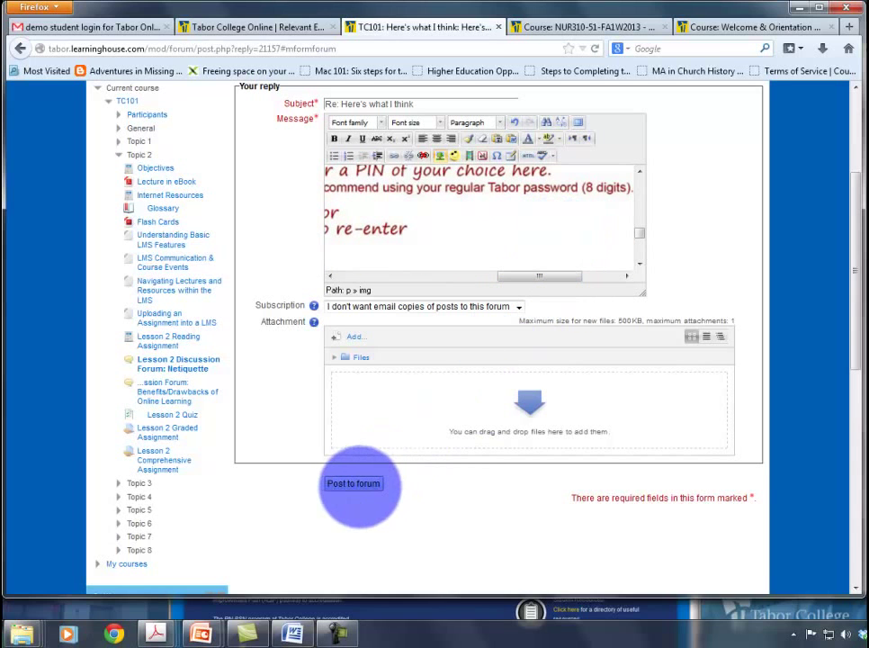
Post the formatted reply and scroll through the discussion
{"action": "left_click", "coordinate": [358, 483]}
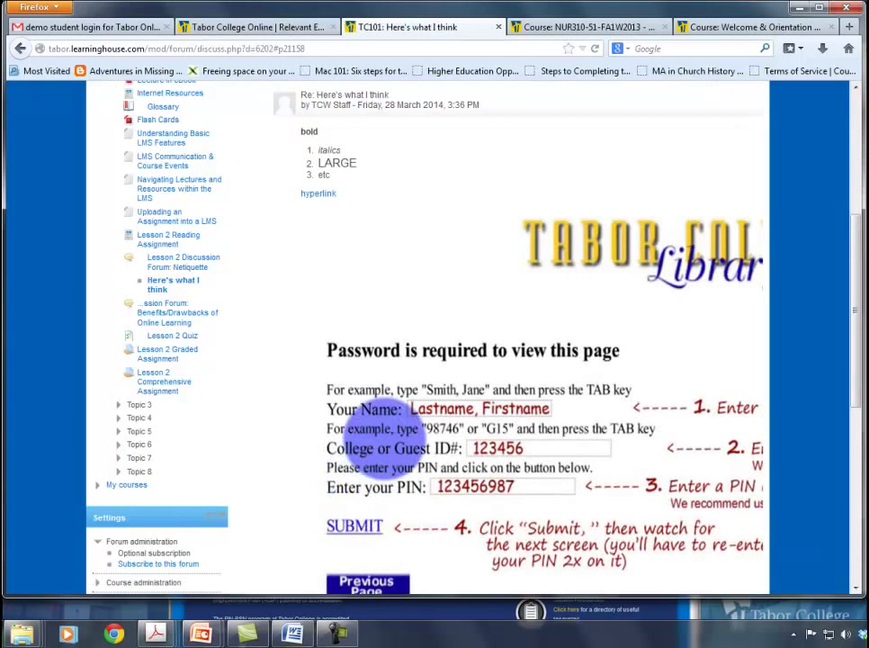
{"action": "scroll", "coordinate": [398, 377], "scroll_direction": "up", "scroll_amount": 2}
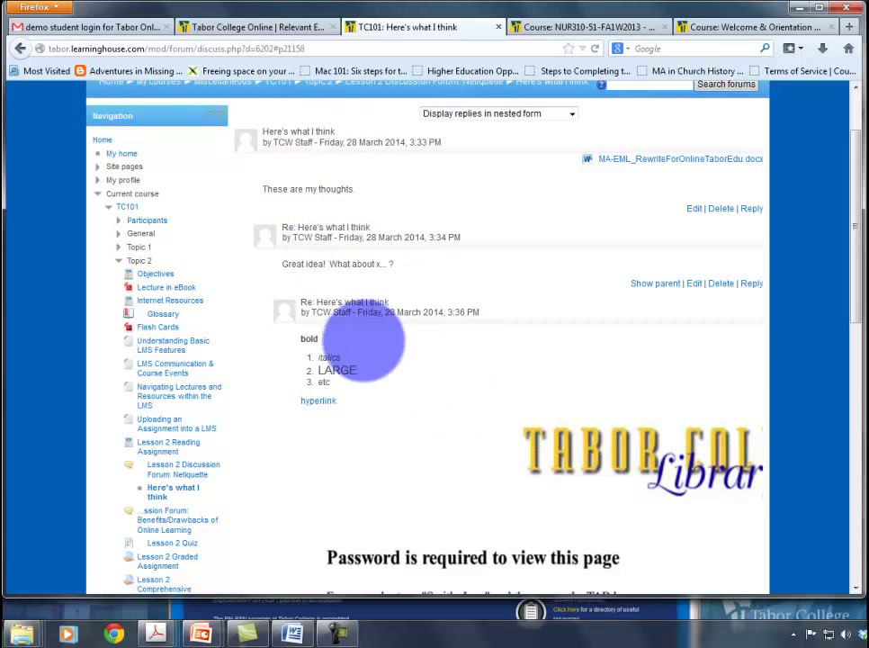
{"action": "scroll", "coordinate": [448, 434], "scroll_direction": "down", "scroll_amount": 2}
{"action": "scroll", "coordinate": [451, 432], "scroll_direction": "down", "scroll_amount": 1}
Scroll down the page toward the Week 3 APA Exercise assignment
{"action": "scroll", "coordinate": [457, 430], "scroll_direction": "down", "scroll_amount": 3}
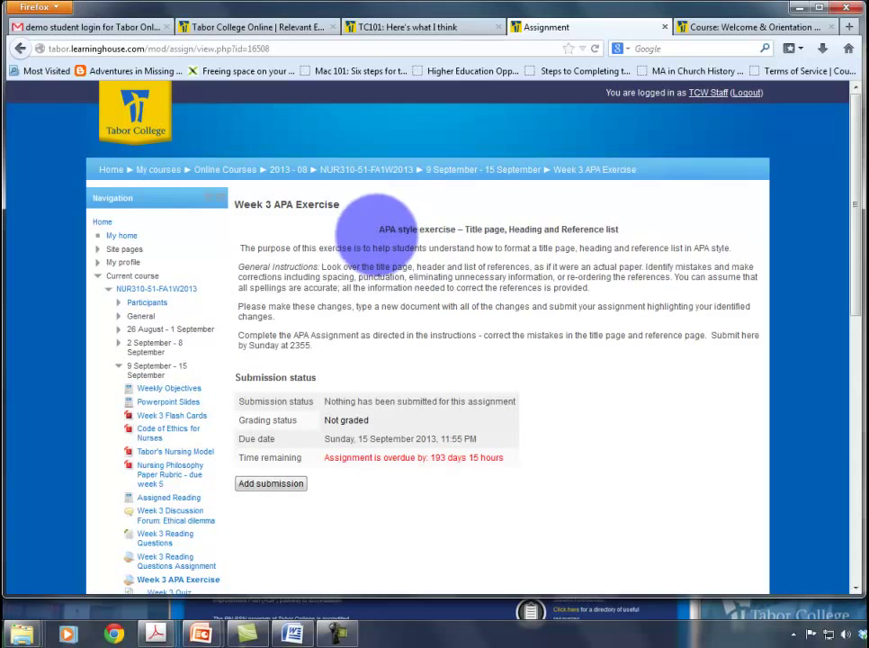
Highlight the assignment instructions and overdue notice, then choose Add submission
{"action": "left_click_drag", "start_coordinate": [378, 229], "coordinate": [405, 346]}
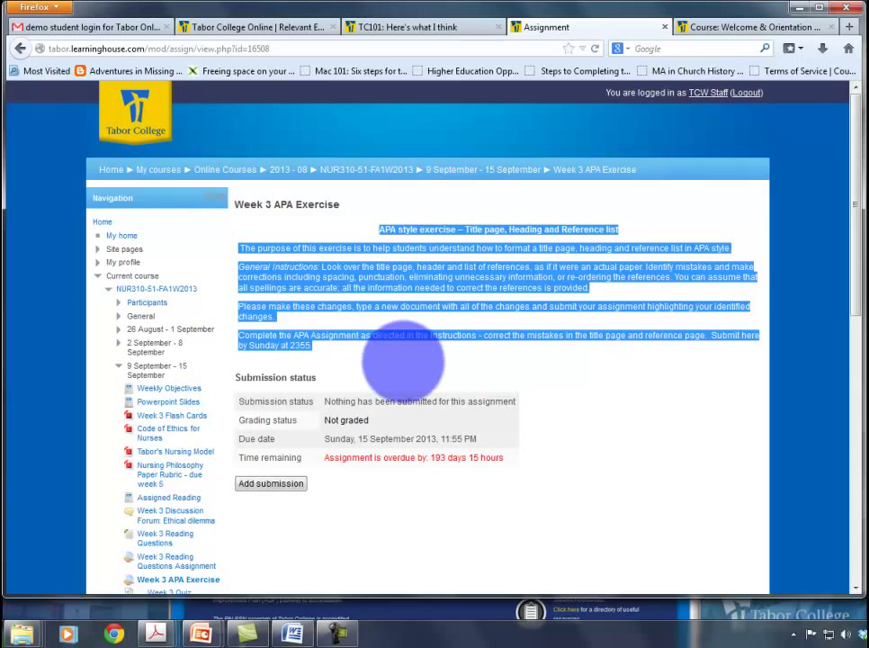
{"action": "left_click", "coordinate": [403, 360]}
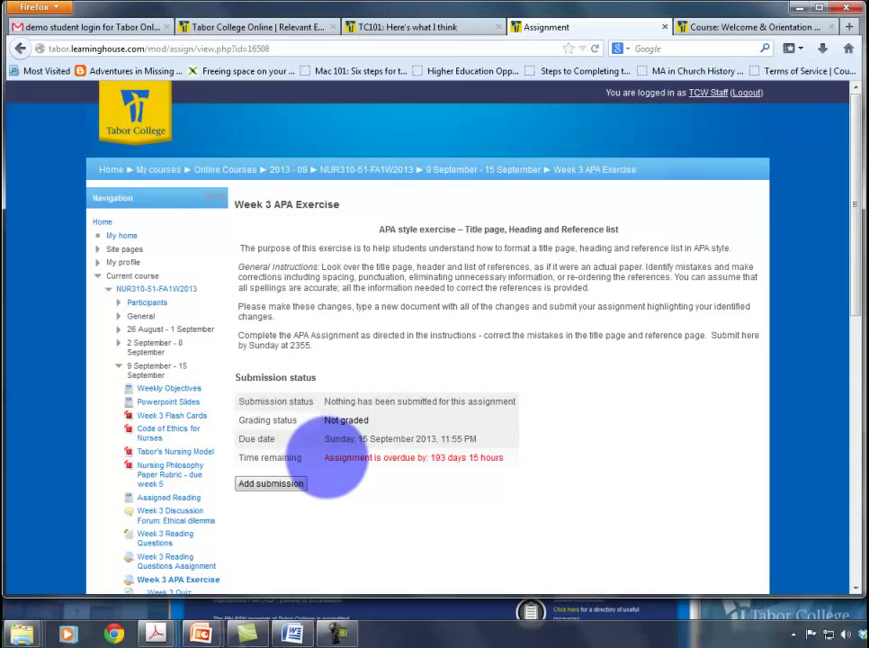
{"action": "left_click_drag", "start_coordinate": [325, 457], "coordinate": [500, 459]}
{"action": "left_click", "coordinate": [505, 460]}
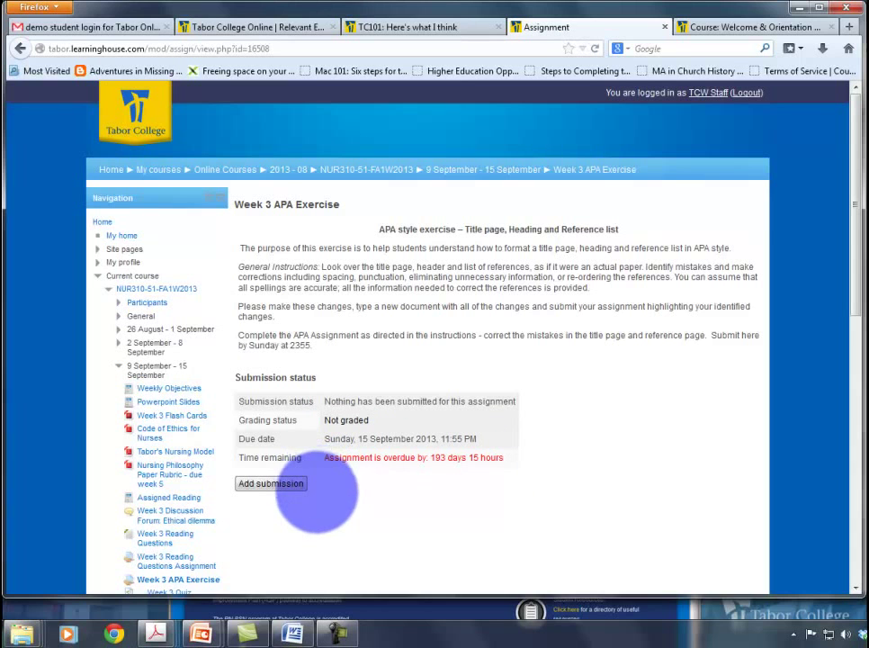
{"action": "left_click", "coordinate": [271, 483]}
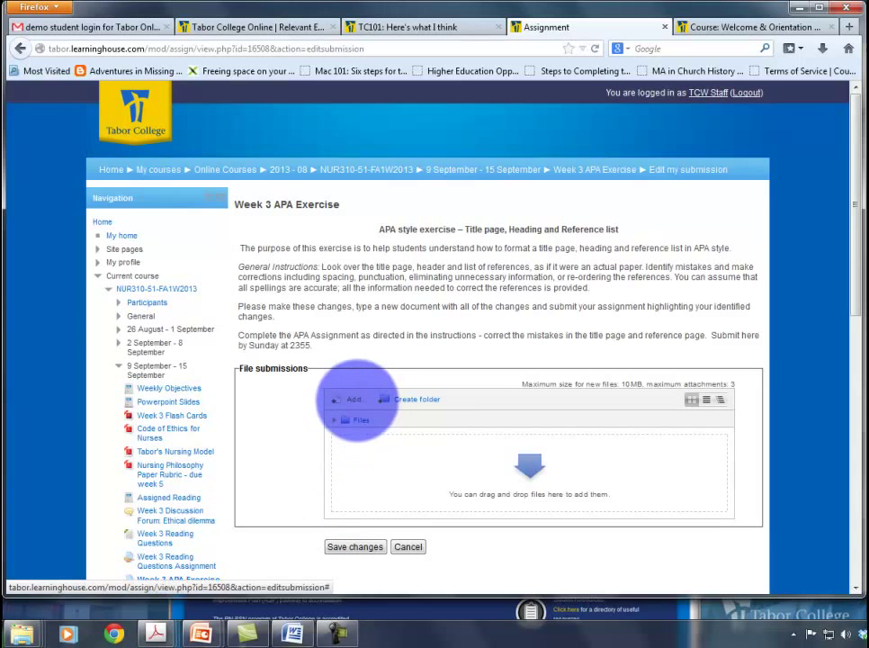
Upload OrientationTopics.docx from the Desktop into the submission's file area
{"action": "left_click", "coordinate": [356, 400]}
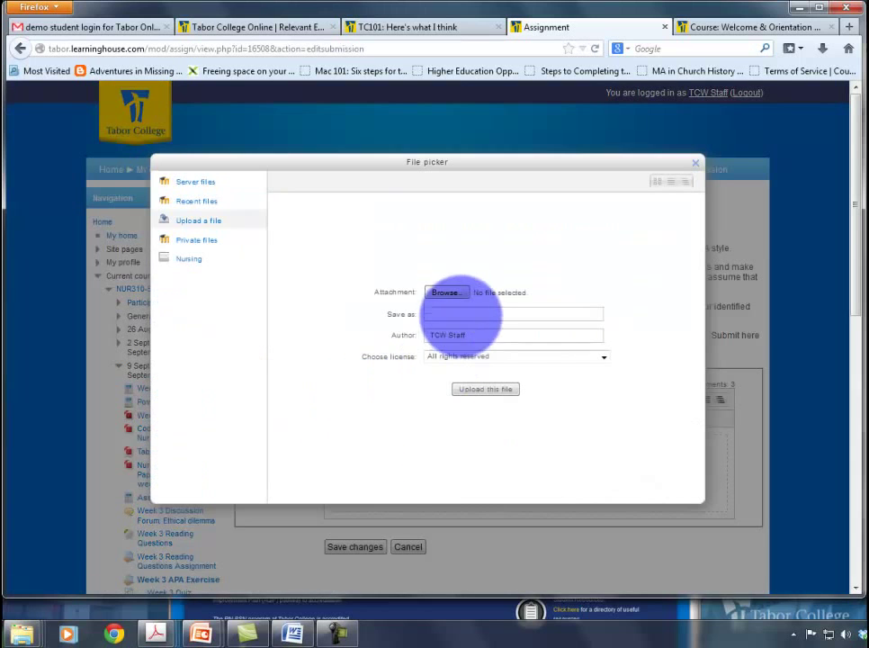
{"action": "left_click", "coordinate": [450, 292]}
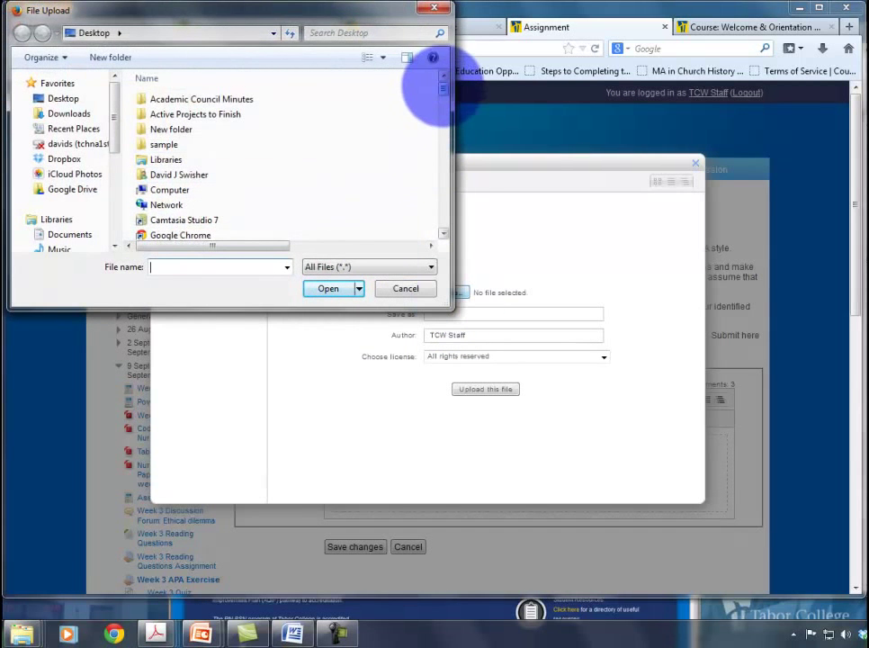
{"action": "scroll", "coordinate": [436, 137], "scroll_direction": "down", "scroll_amount": 1}
{"action": "scroll", "coordinate": [436, 135], "scroll_direction": "down", "scroll_amount": 5}
{"action": "scroll", "coordinate": [441, 132], "scroll_direction": "down", "scroll_amount": 3}
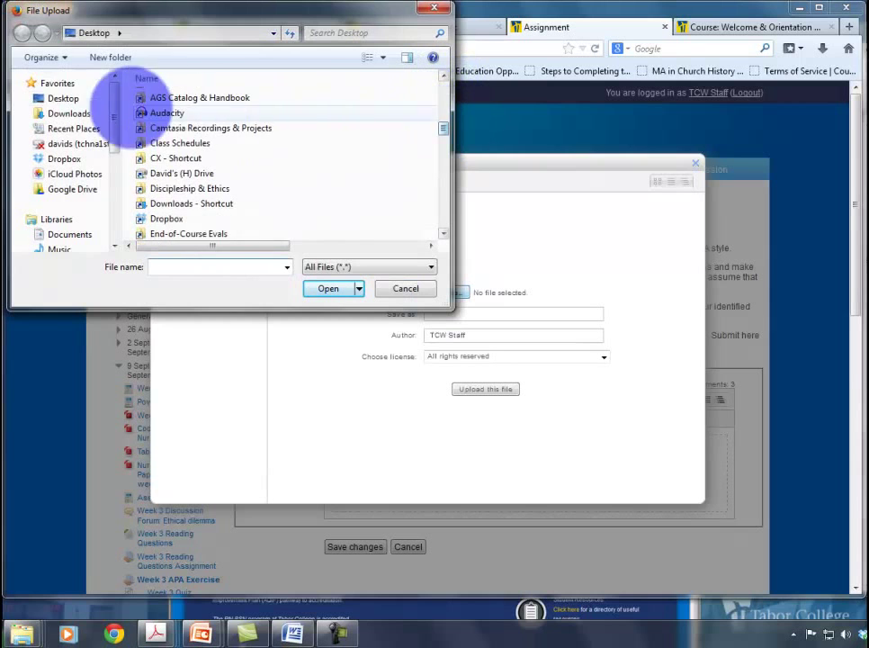
{"action": "left_click", "coordinate": [63, 98]}
{"action": "left_click_drag", "start_coordinate": [442, 88], "coordinate": [443, 192]}
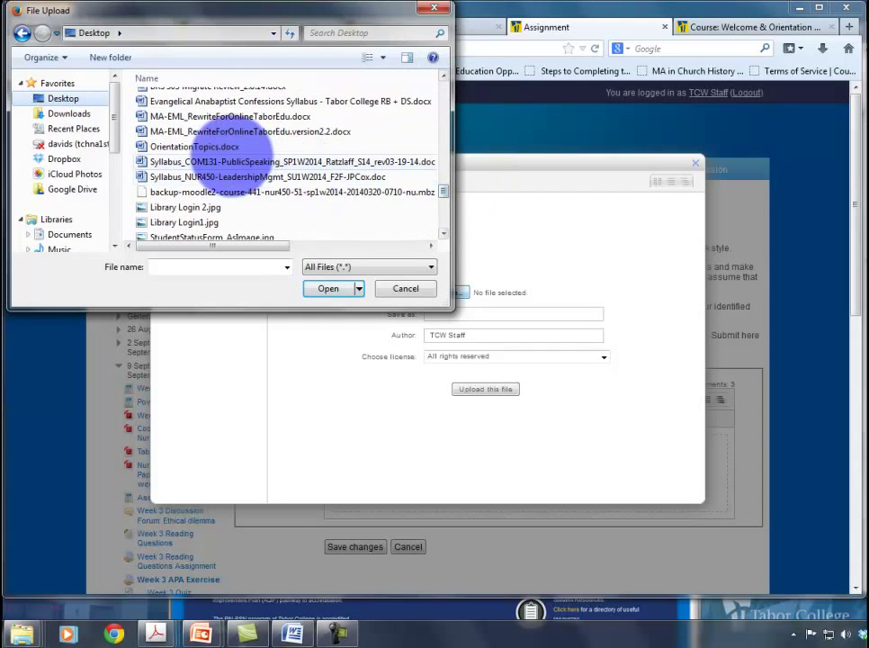
{"action": "left_click", "coordinate": [196, 145]}
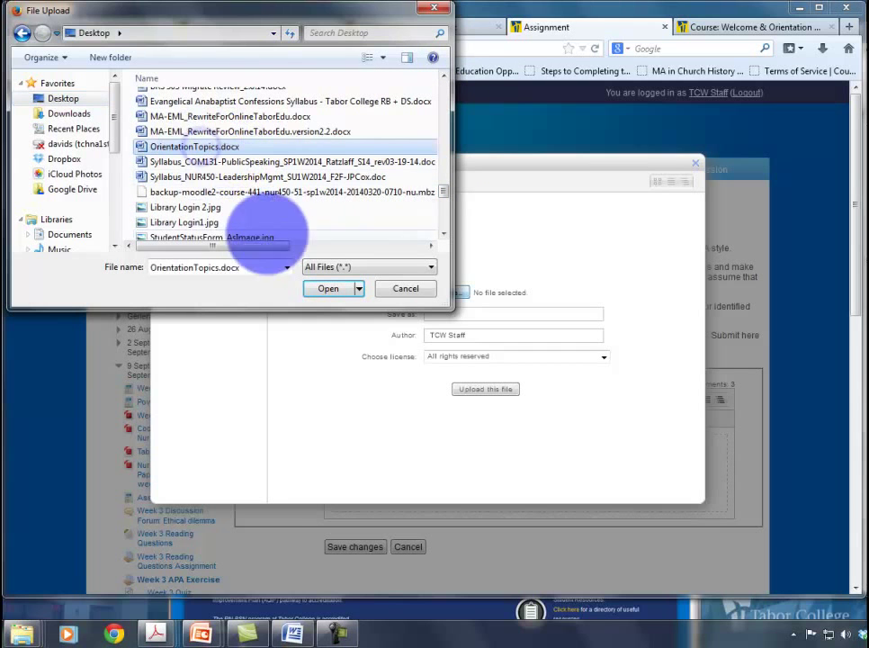
{"action": "left_click", "coordinate": [328, 288]}
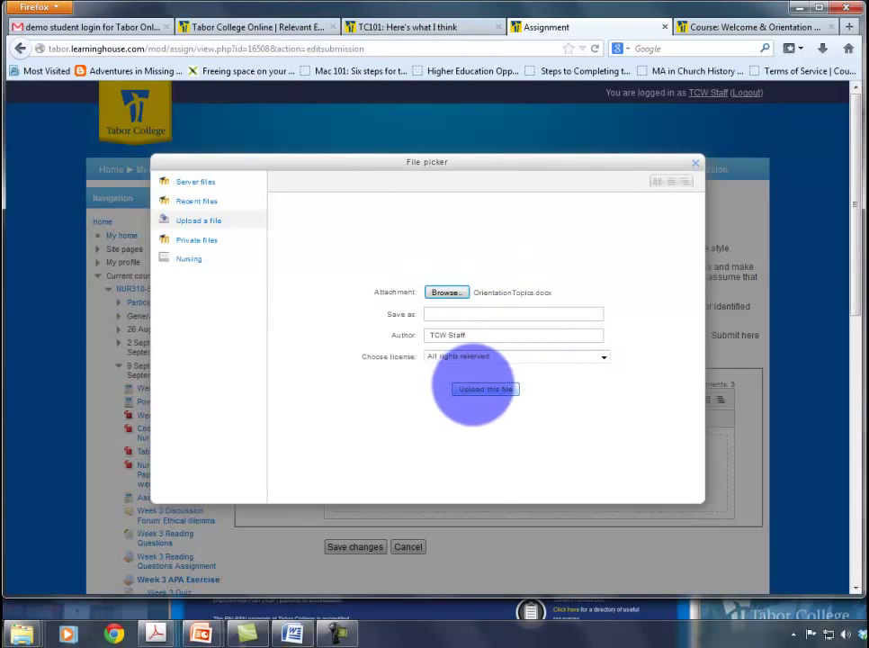
{"action": "left_click", "coordinate": [477, 390]}
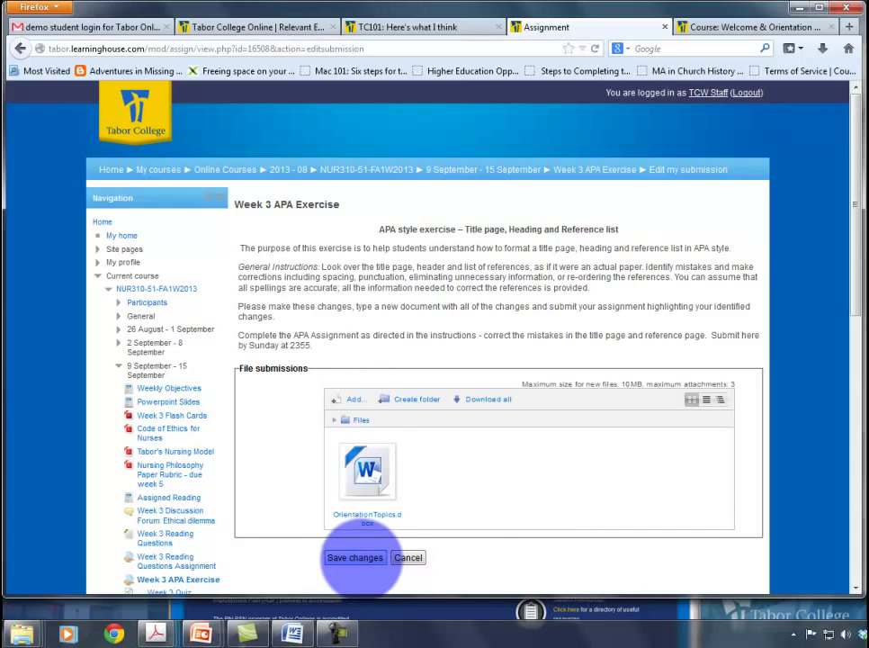
Save the submission, then highlight its Submitted for grading status and last-modified date
{"action": "left_click", "coordinate": [355, 557]}
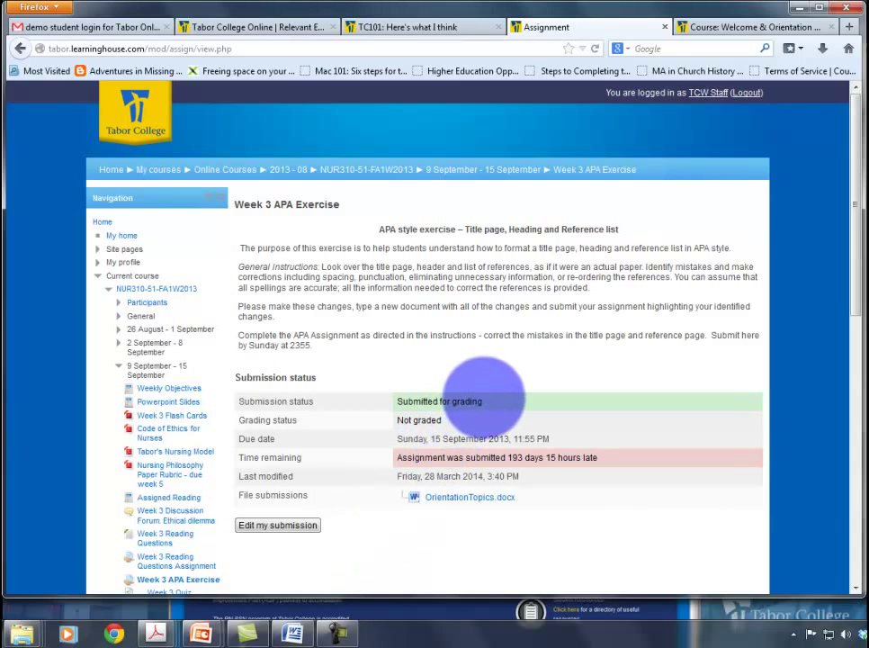
{"action": "left_click_drag", "start_coordinate": [484, 401], "coordinate": [243, 402]}
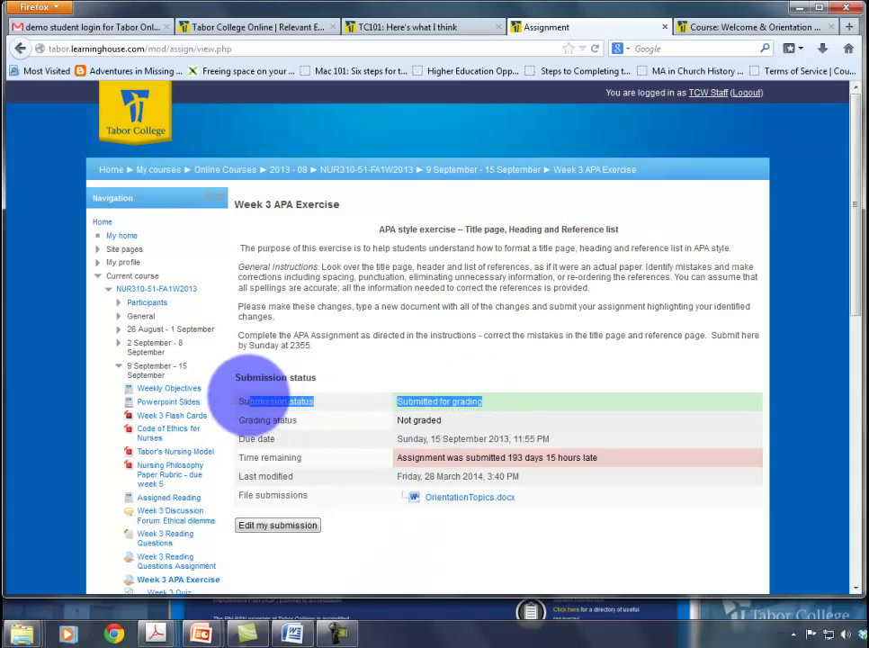
{"action": "scroll", "coordinate": [450, 477], "scroll_direction": "down", "scroll_amount": 3}
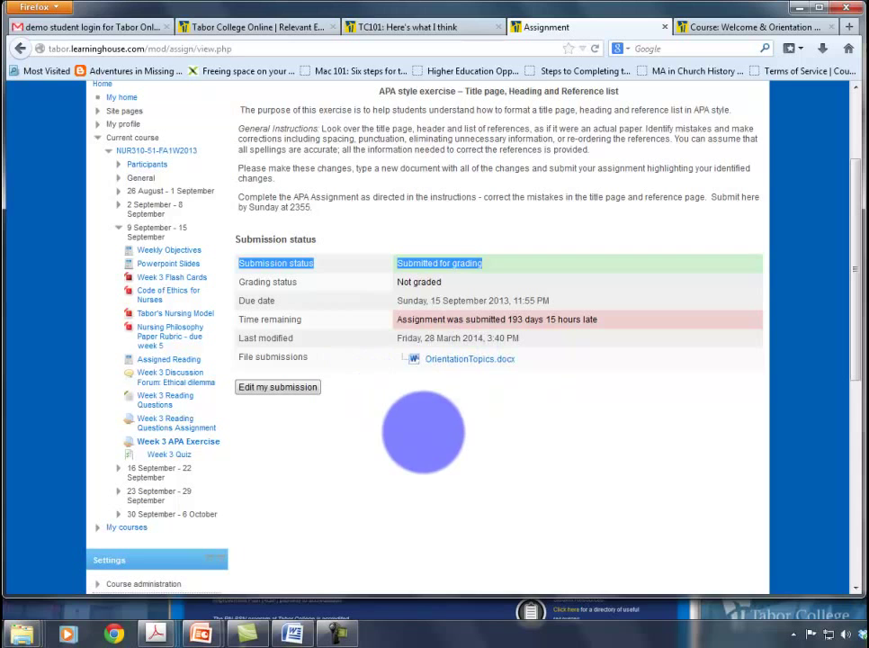
{"action": "left_click", "coordinate": [423, 432]}
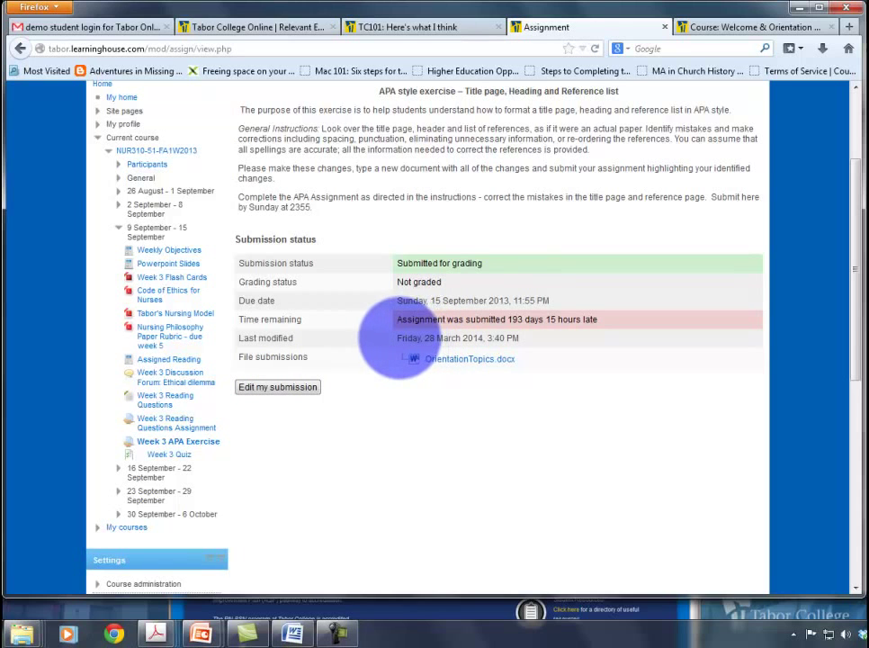
{"action": "left_click_drag", "start_coordinate": [398, 338], "coordinate": [519, 340]}
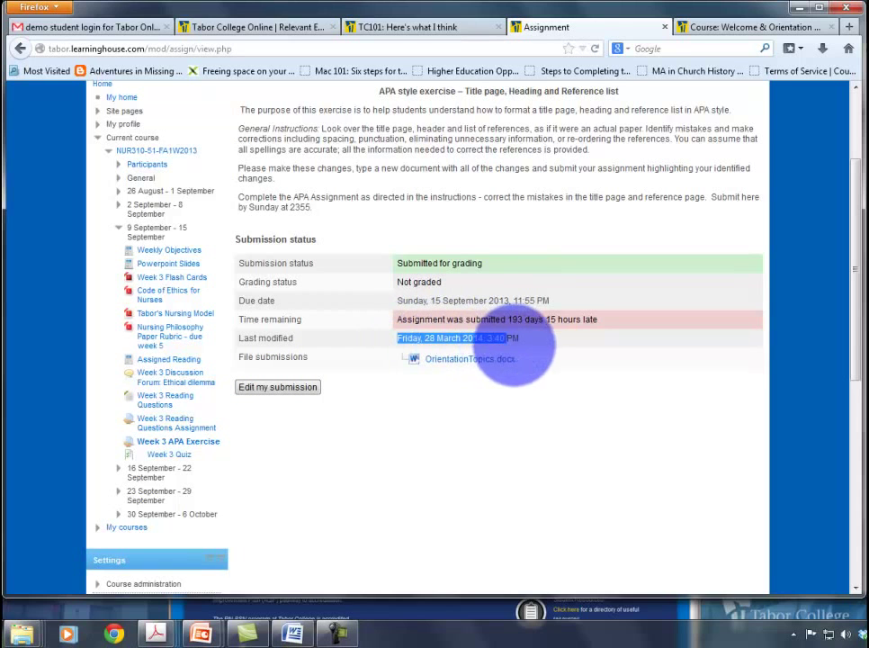
{"action": "left_click", "coordinate": [535, 394]}
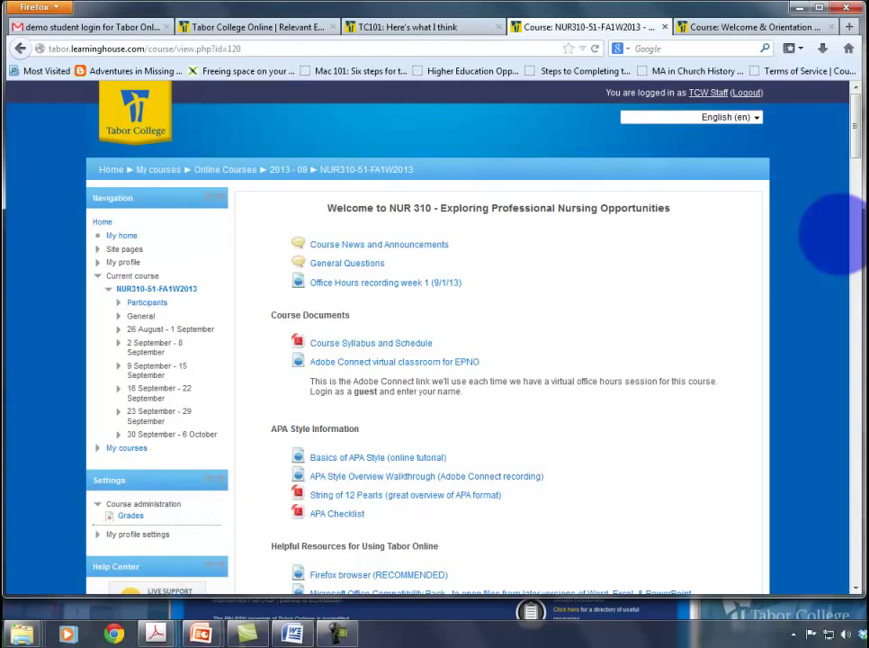
Open the NUR310 user grade report and scroll through its weekly forums, quizzes and assignments
{"action": "scroll", "coordinate": [520, 329], "scroll_direction": "down", "scroll_amount": 3}
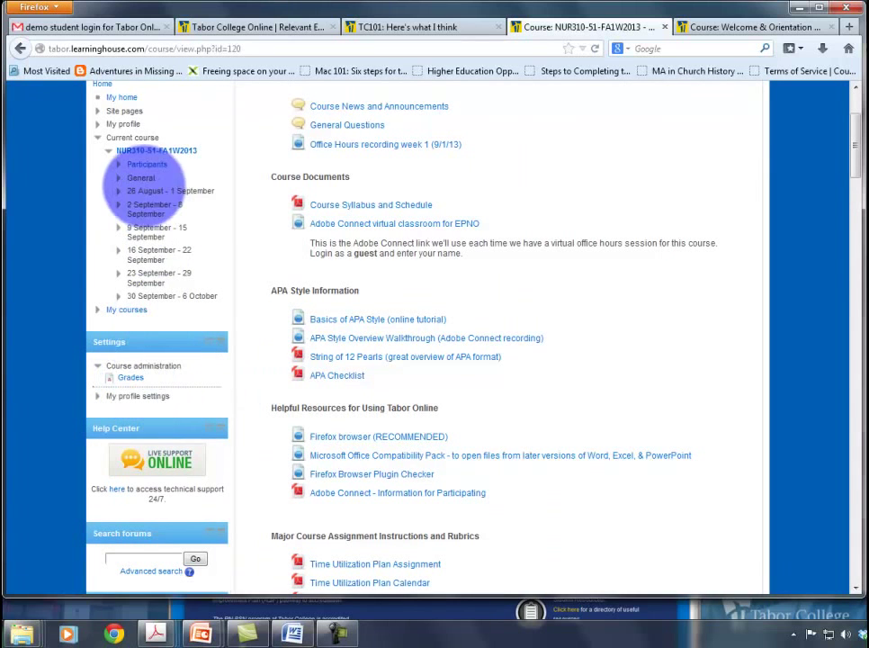
{"action": "left_click", "coordinate": [130, 378]}
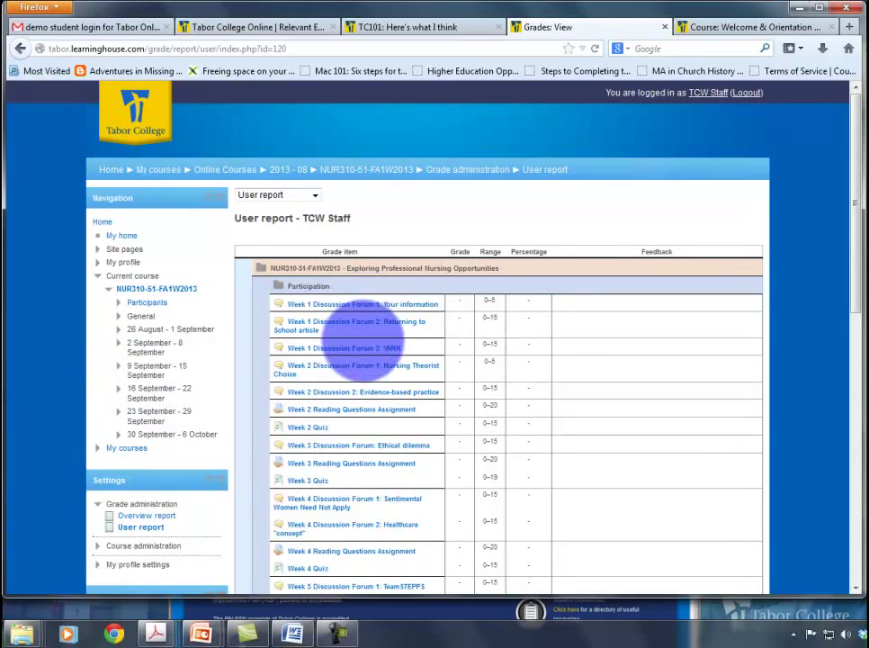
{"action": "scroll", "coordinate": [355, 364], "scroll_direction": "down", "scroll_amount": 4}
{"action": "scroll", "coordinate": [358, 369], "scroll_direction": "down", "scroll_amount": 3}
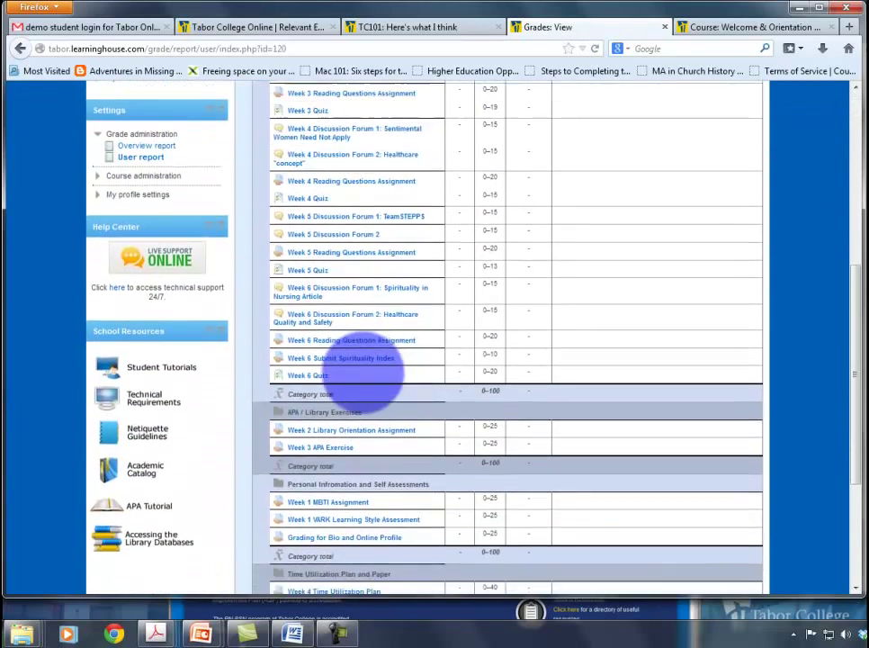
{"action": "scroll", "coordinate": [359, 369], "scroll_direction": "down", "scroll_amount": 2}
{"action": "scroll", "coordinate": [359, 371], "scroll_direction": "down", "scroll_amount": 2}
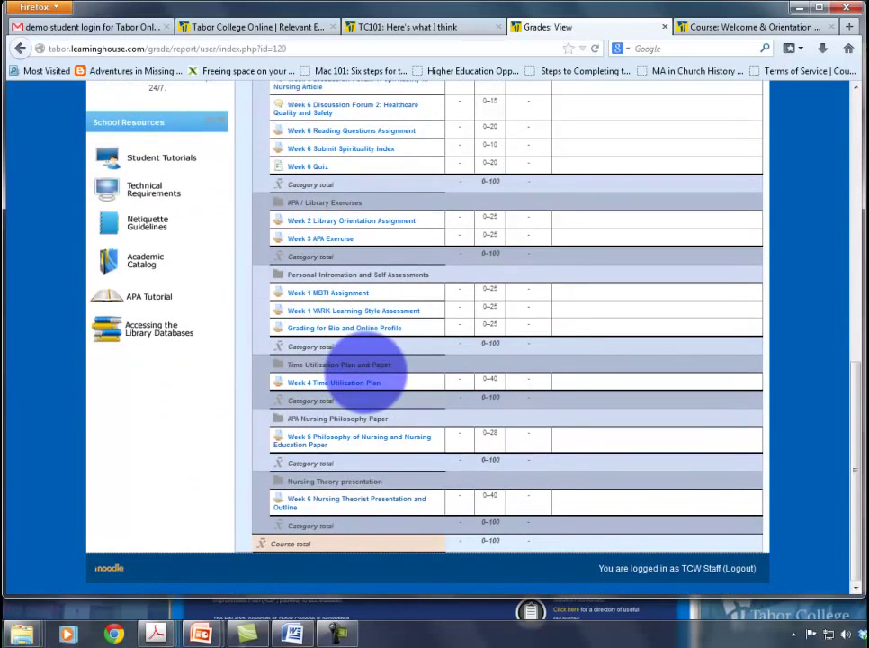
{"action": "scroll", "coordinate": [369, 374], "scroll_direction": "up", "scroll_amount": 3}
{"action": "scroll", "coordinate": [360, 387], "scroll_direction": "up", "scroll_amount": 1}
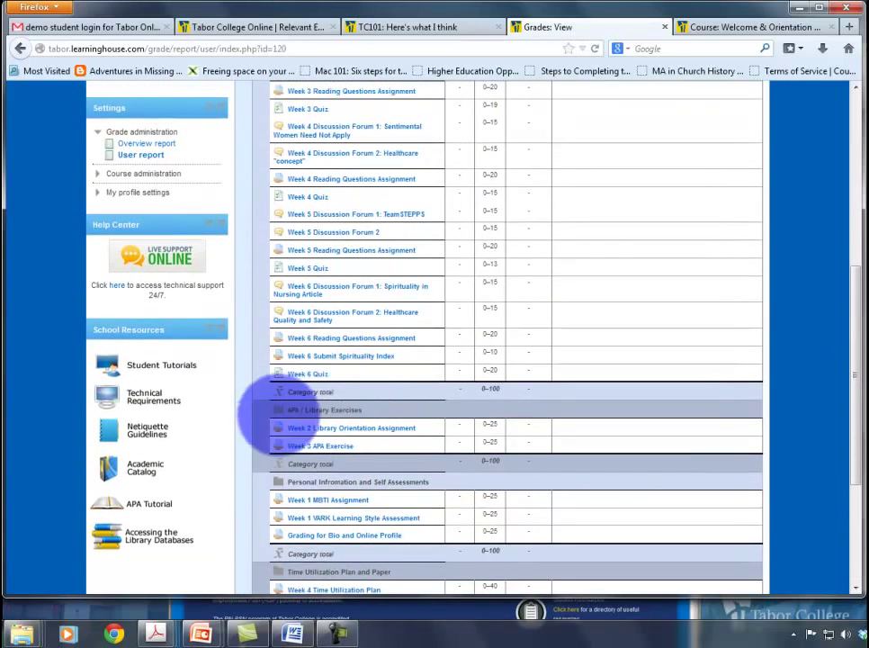
{"action": "scroll", "coordinate": [378, 401], "scroll_direction": "up", "scroll_amount": 5}
{"action": "scroll", "coordinate": [396, 391], "scroll_direction": "up", "scroll_amount": 1}
{"action": "scroll", "coordinate": [387, 360], "scroll_direction": "up", "scroll_amount": 1}
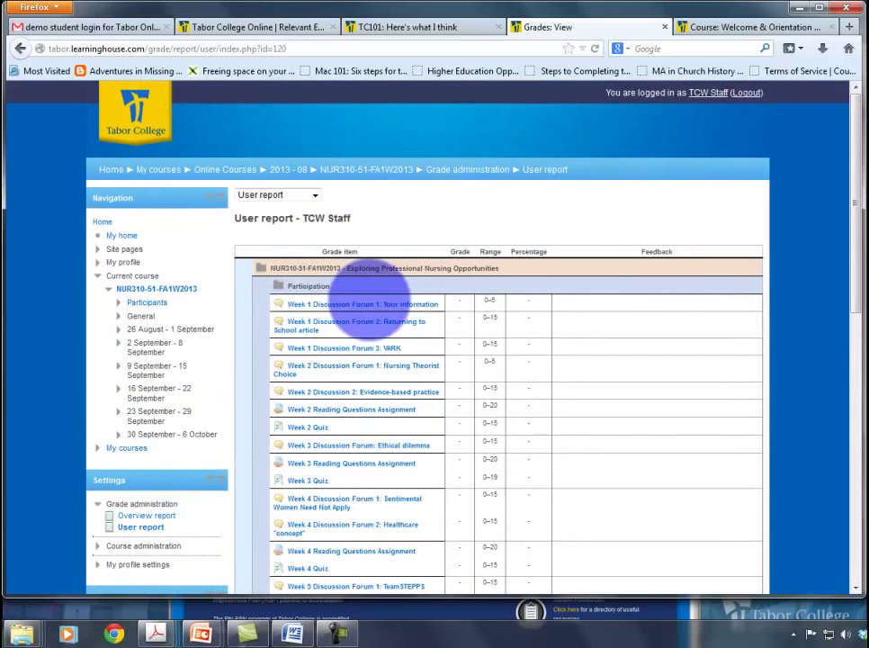
{"action": "scroll", "coordinate": [387, 306], "scroll_direction": "down", "scroll_amount": 1}
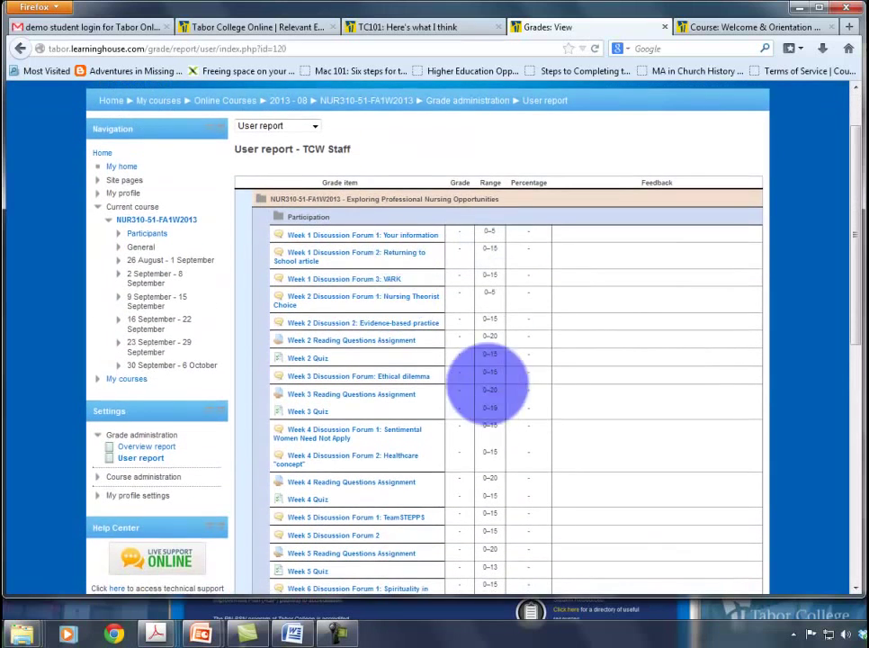
{"action": "scroll", "coordinate": [398, 375], "scroll_direction": "down", "scroll_amount": 2}
{"action": "scroll", "coordinate": [398, 384], "scroll_direction": "down", "scroll_amount": 2}
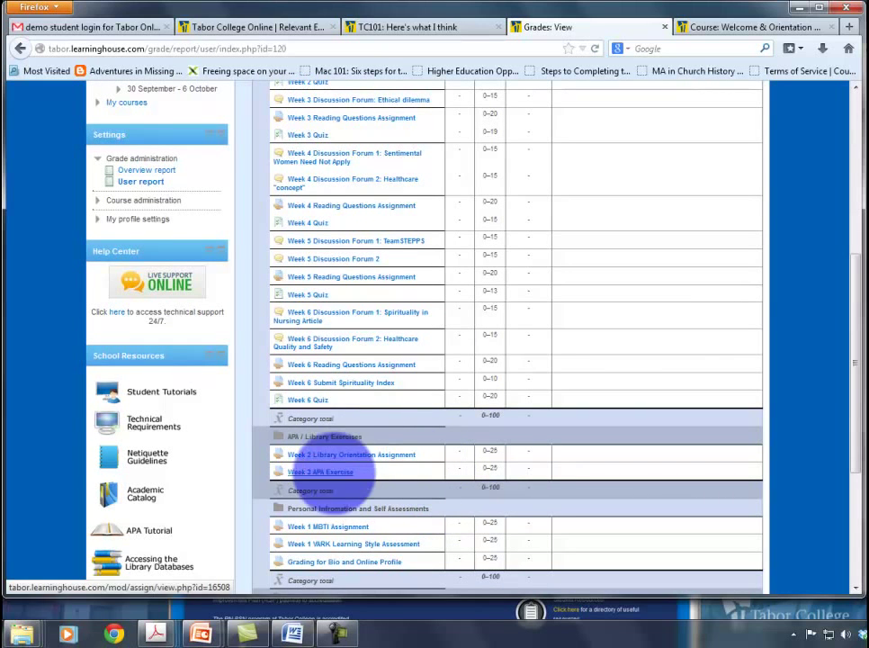
{"action": "scroll", "coordinate": [355, 454], "scroll_direction": "down", "scroll_amount": 3}
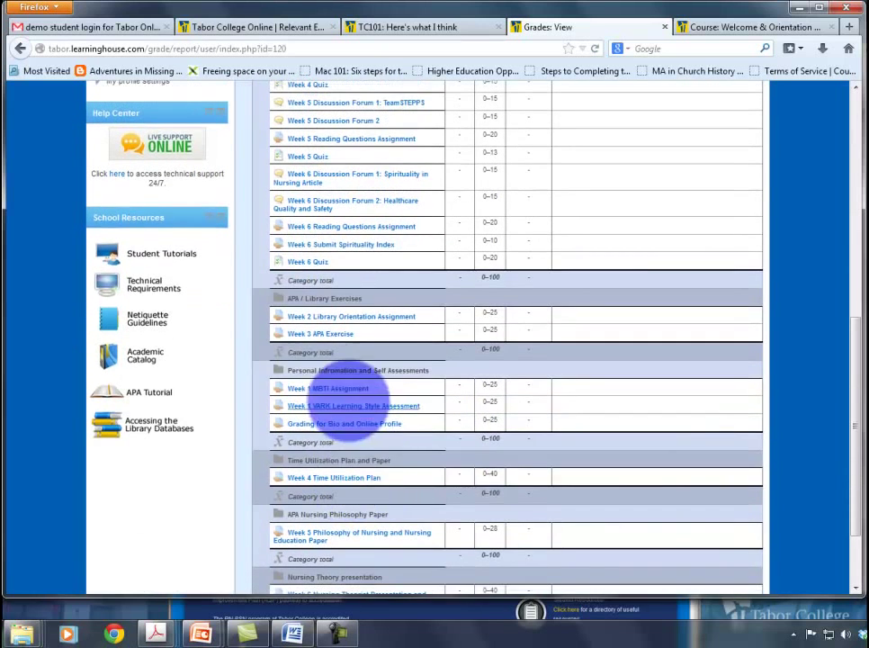
{"action": "scroll", "coordinate": [360, 459], "scroll_direction": "down", "scroll_amount": 2}
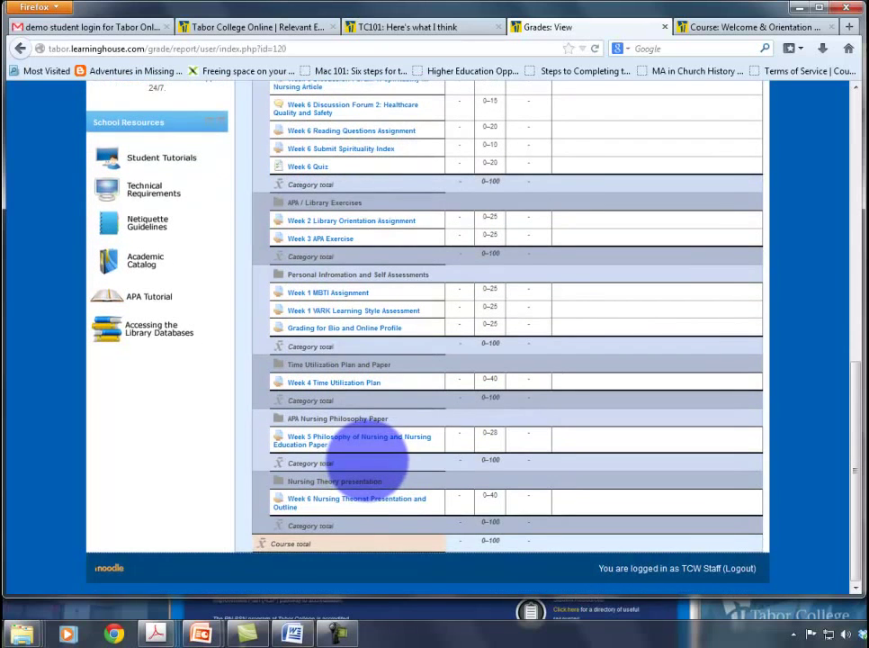
{"action": "scroll", "coordinate": [369, 460], "scroll_direction": "up", "scroll_amount": 7}
{"action": "scroll", "coordinate": [388, 443], "scroll_direction": "up", "scroll_amount": 2}
{"action": "scroll", "coordinate": [423, 360], "scroll_direction": "up", "scroll_amount": 2}
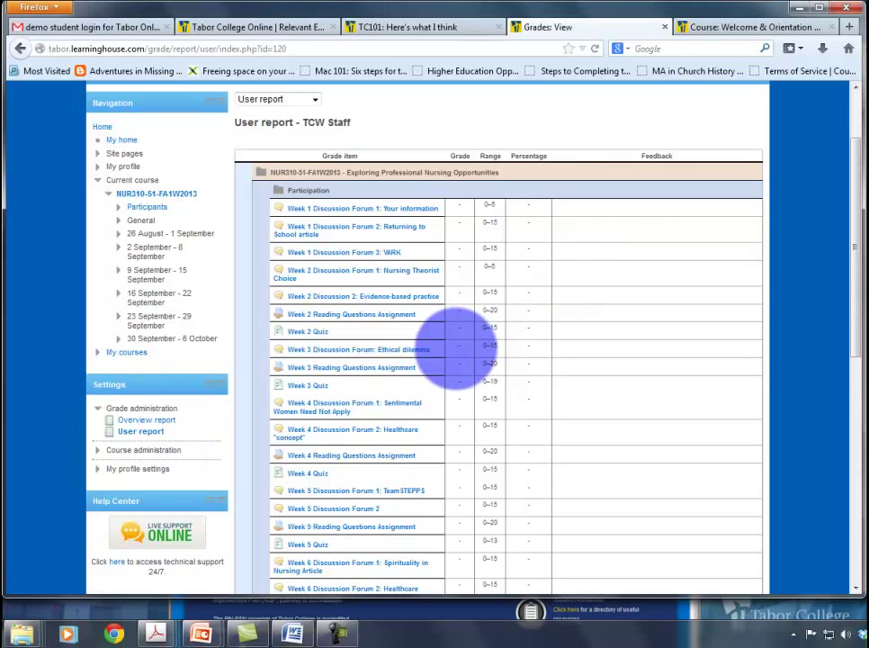
{"action": "scroll", "coordinate": [407, 353], "scroll_direction": "down", "scroll_amount": 3}
{"action": "scroll", "coordinate": [423, 374], "scroll_direction": "down", "scroll_amount": 5}
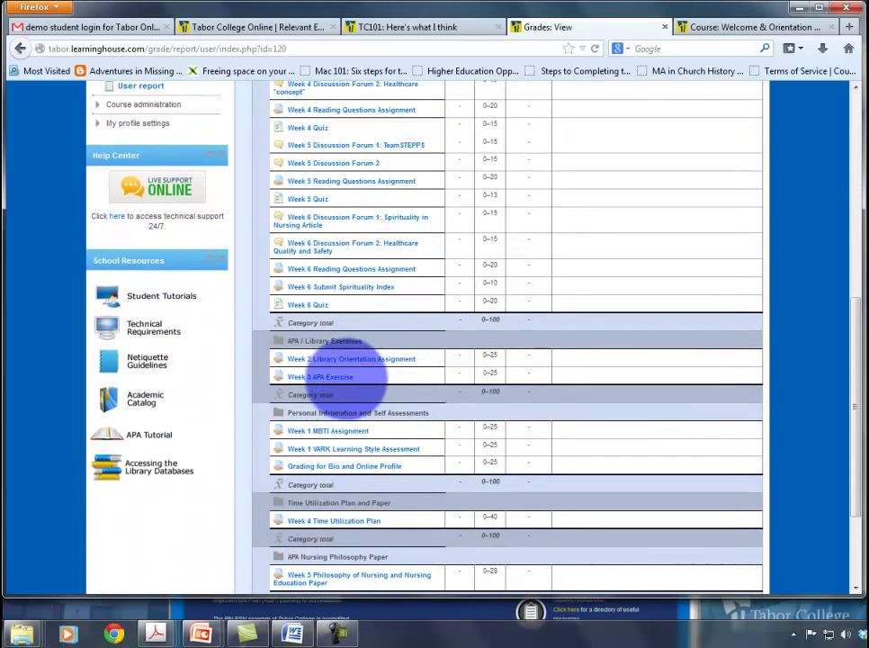
View the Week 2 Library Orientation Assignment, then return to the grade report
{"action": "left_click", "coordinate": [351, 358]}
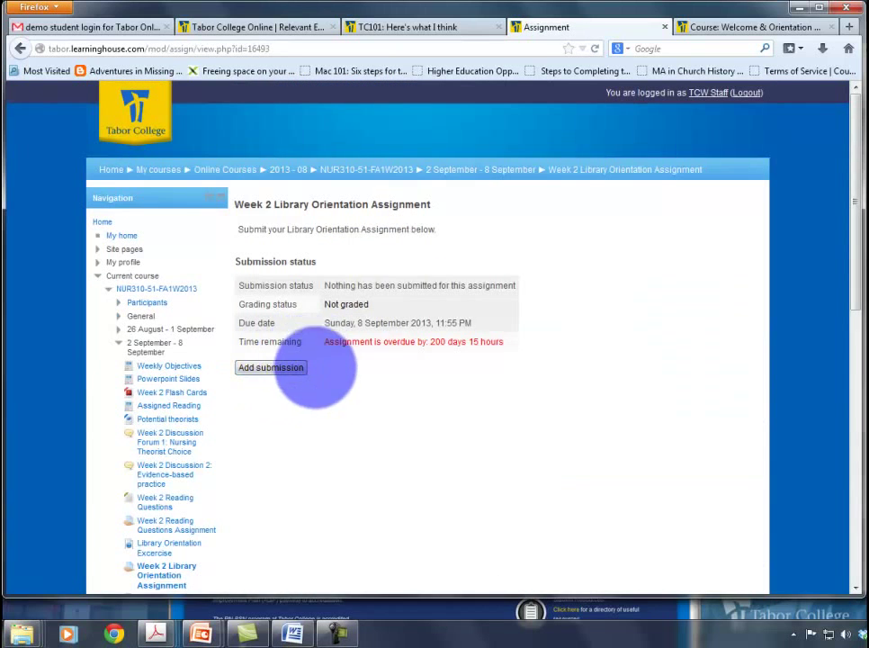
{"action": "left_click", "coordinate": [275, 367]}
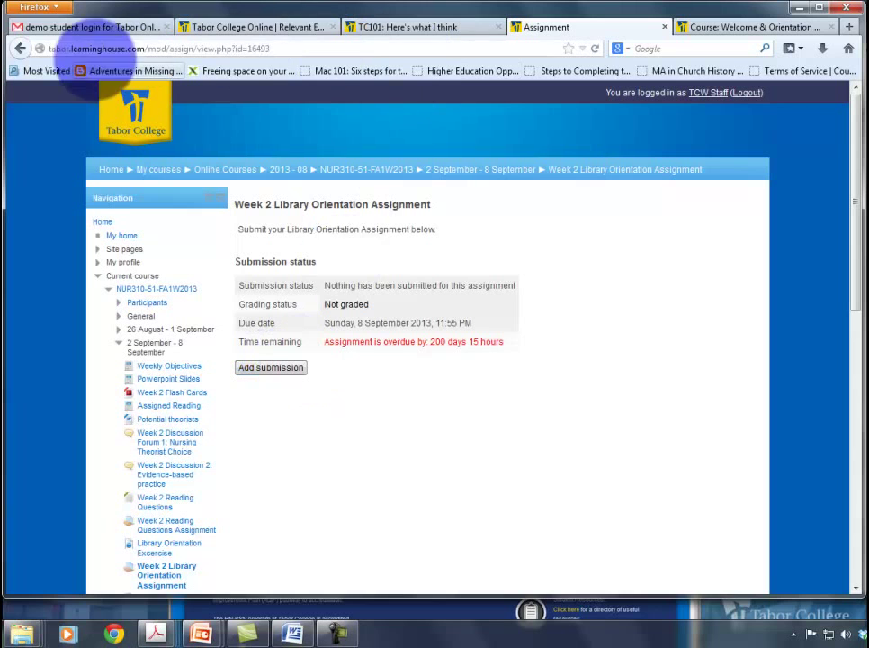
{"action": "left_click", "coordinate": [21, 47]}
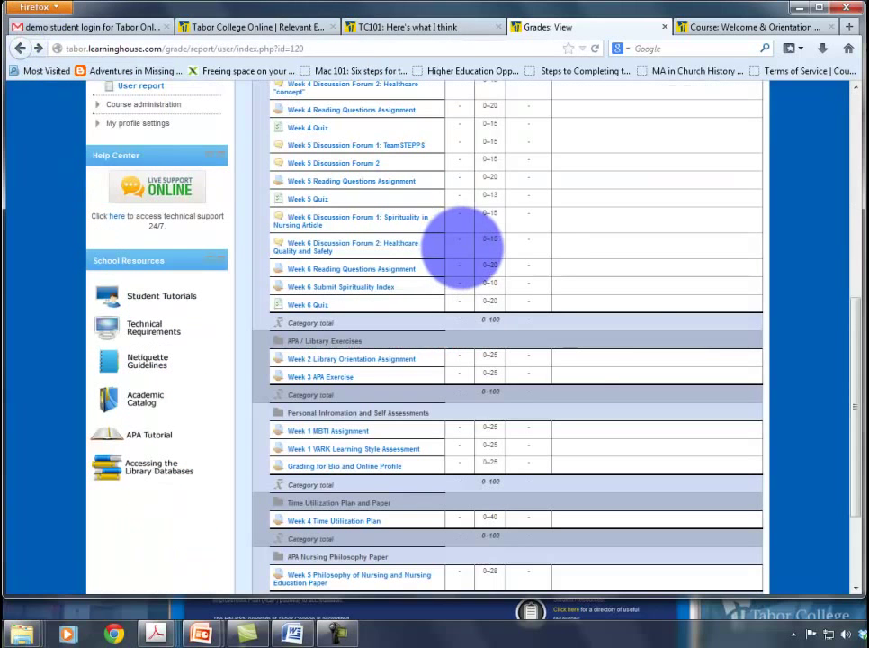
{"action": "scroll", "coordinate": [795, 291], "scroll_direction": "down", "scroll_amount": 3}
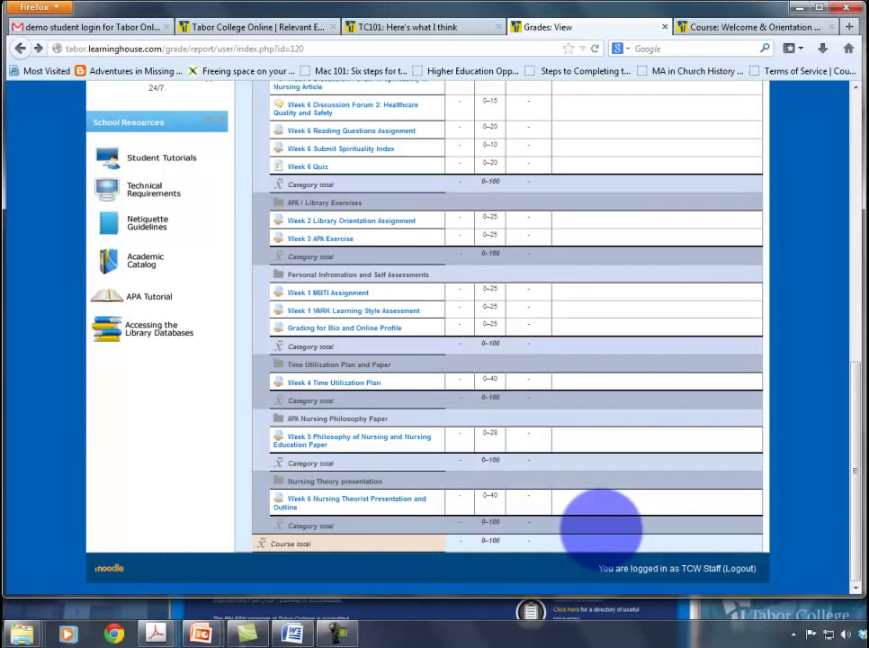
{"action": "scroll", "coordinate": [601, 528], "scroll_direction": "up", "scroll_amount": 3}
{"action": "scroll", "coordinate": [601, 528], "scroll_direction": "up", "scroll_amount": 5}
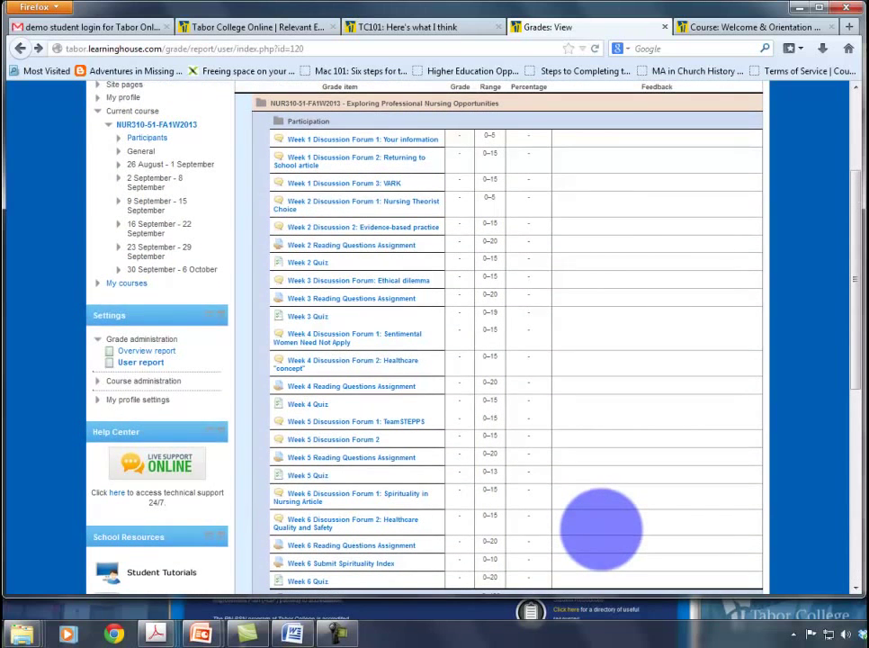
Scroll the grade report down to the Course total and back up again
{"action": "scroll", "coordinate": [592, 528], "scroll_direction": "down", "scroll_amount": 5}
{"action": "scroll", "coordinate": [592, 525], "scroll_direction": "down", "scroll_amount": 3}
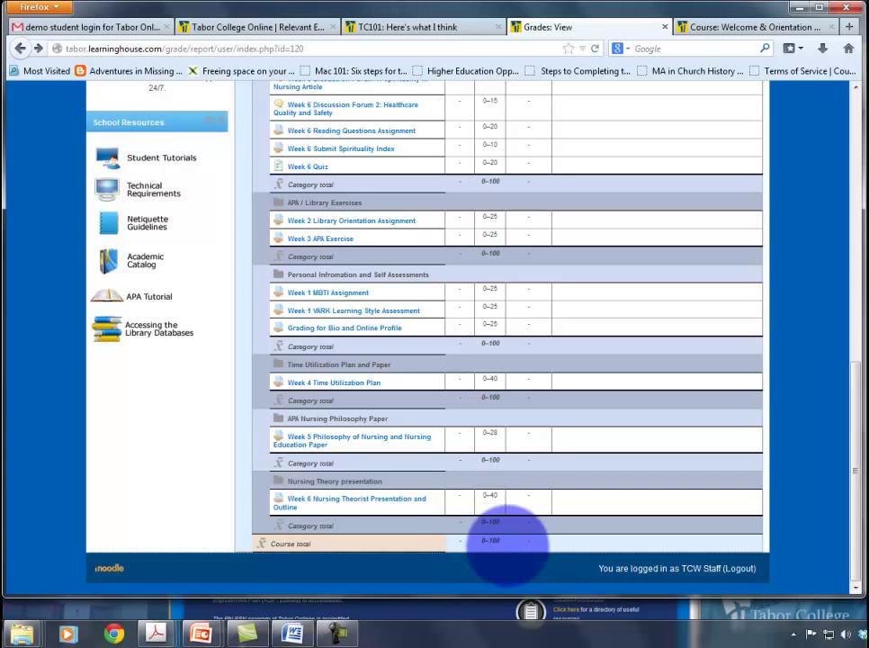
{"action": "scroll", "coordinate": [508, 544], "scroll_direction": "up", "scroll_amount": 1}
{"action": "scroll", "coordinate": [544, 485], "scroll_direction": "up", "scroll_amount": 5}
{"action": "scroll", "coordinate": [456, 287], "scroll_direction": "up", "scroll_amount": 2}
{"action": "scroll", "coordinate": [495, 282], "scroll_direction": "up", "scroll_amount": 1}
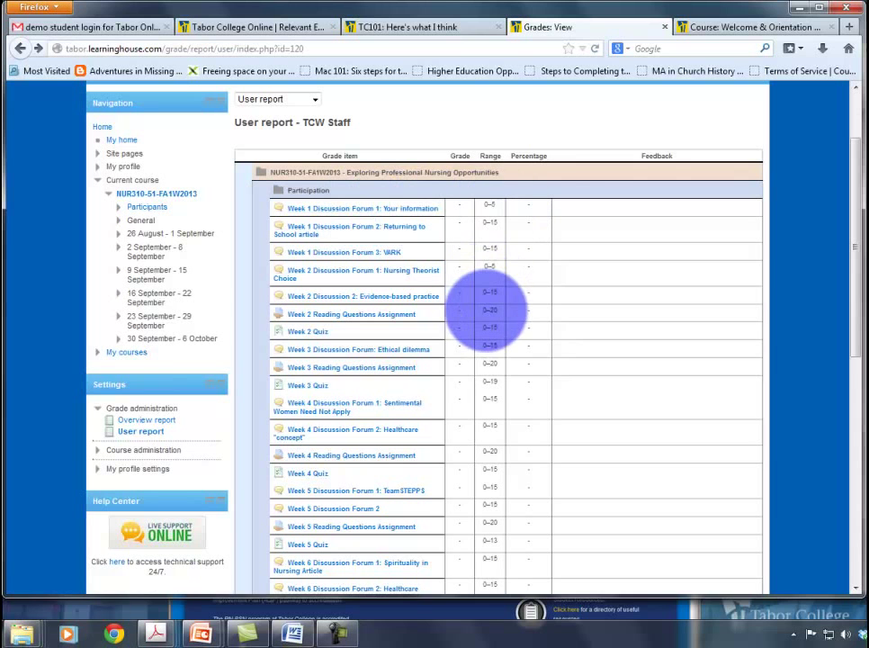
{"action": "scroll", "coordinate": [450, 354], "scroll_direction": "down", "scroll_amount": 4}
{"action": "scroll", "coordinate": [468, 356], "scroll_direction": "down", "scroll_amount": 4}
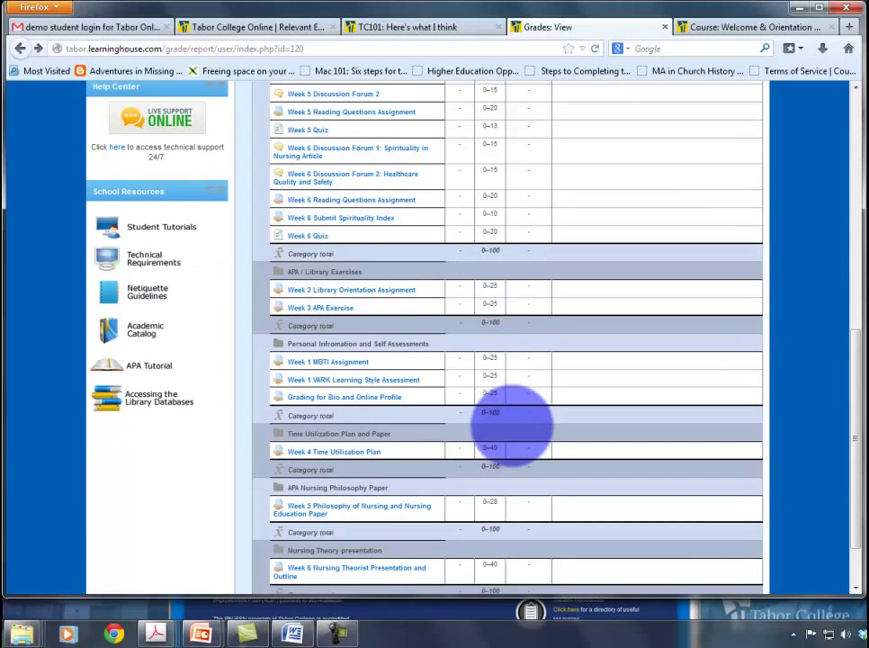
{"action": "scroll", "coordinate": [511, 430], "scroll_direction": "down", "scroll_amount": 2}
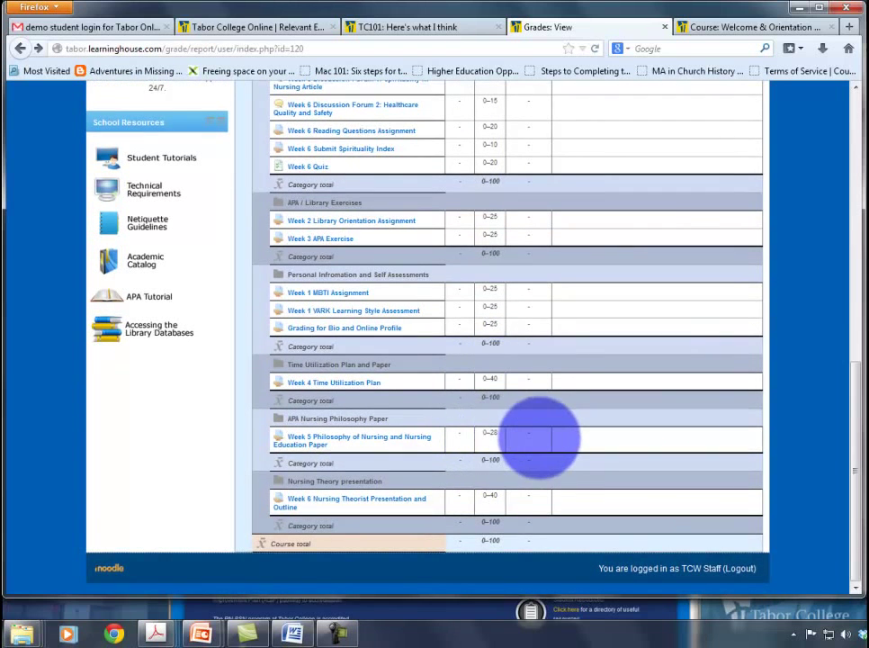
{"action": "scroll", "coordinate": [540, 437], "scroll_direction": "up", "scroll_amount": 5}
{"action": "scroll", "coordinate": [538, 437], "scroll_direction": "up", "scroll_amount": 5}
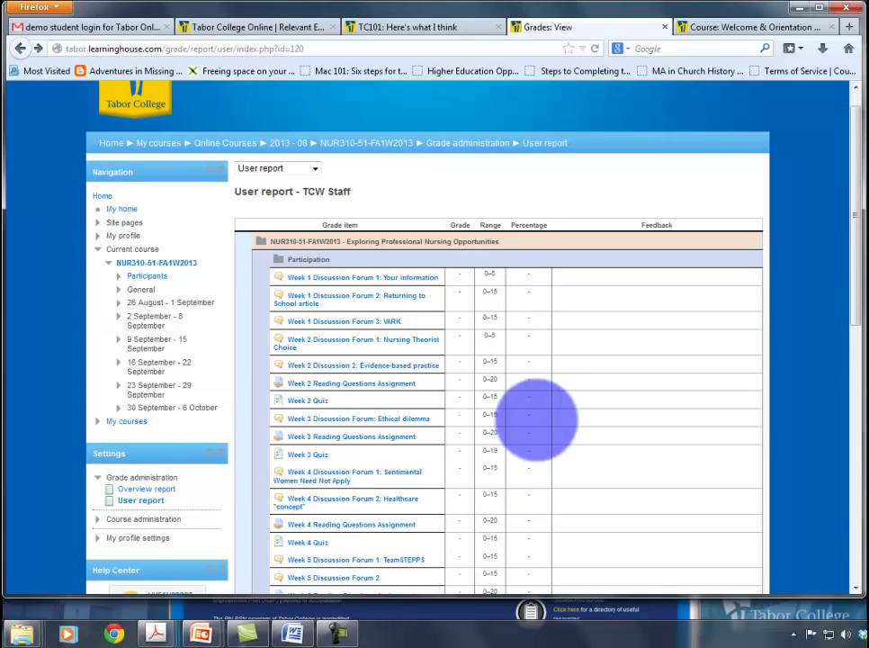
{"action": "scroll", "coordinate": [536, 419], "scroll_direction": "down", "scroll_amount": 3}
{"action": "scroll", "coordinate": [540, 438], "scroll_direction": "down", "scroll_amount": 1}
{"action": "scroll", "coordinate": [542, 439], "scroll_direction": "down", "scroll_amount": 2}
{"action": "scroll", "coordinate": [545, 440], "scroll_direction": "down", "scroll_amount": 2}
{"action": "scroll", "coordinate": [551, 442], "scroll_direction": "down", "scroll_amount": 2}
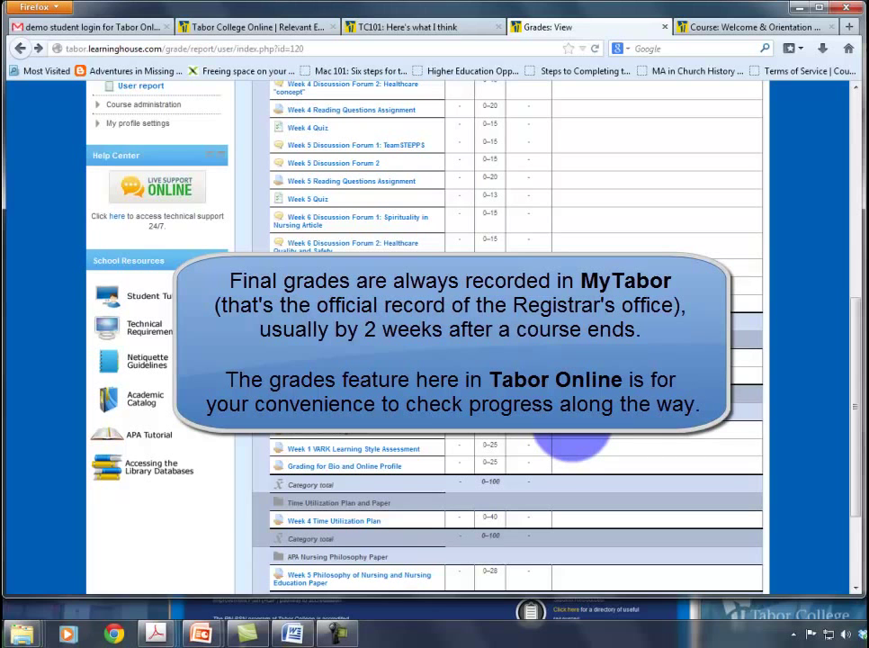
Scroll the NUR310 grade report down and back up before leaving it
{"action": "scroll", "coordinate": [572, 438], "scroll_direction": "down", "scroll_amount": 2}
{"action": "scroll", "coordinate": [572, 438], "scroll_direction": "down", "scroll_amount": 1}
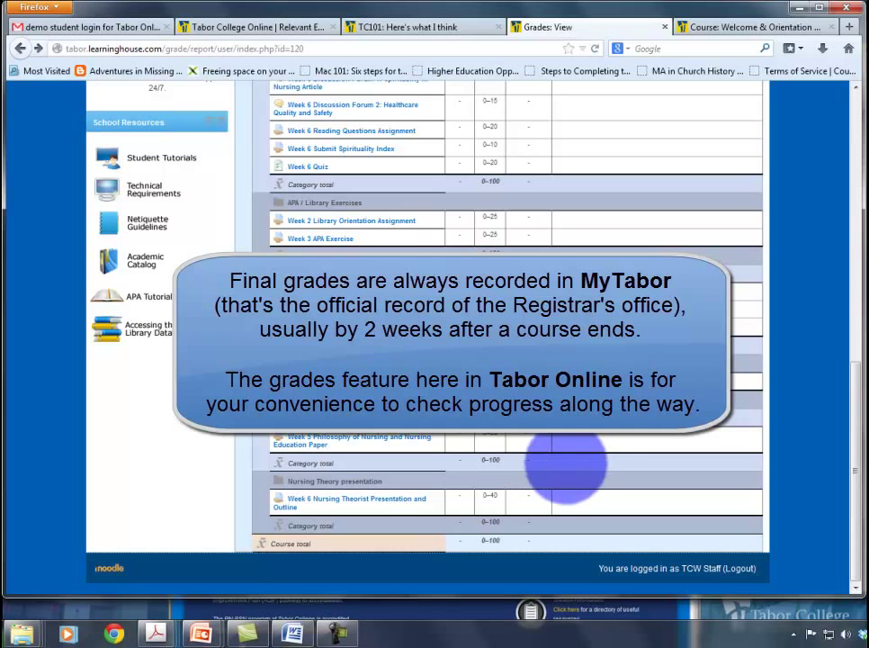
{"action": "scroll", "coordinate": [574, 446], "scroll_direction": "up", "scroll_amount": 1}
{"action": "scroll", "coordinate": [567, 464], "scroll_direction": "up", "scroll_amount": 7}
{"action": "scroll", "coordinate": [566, 465], "scroll_direction": "up", "scroll_amount": 1}
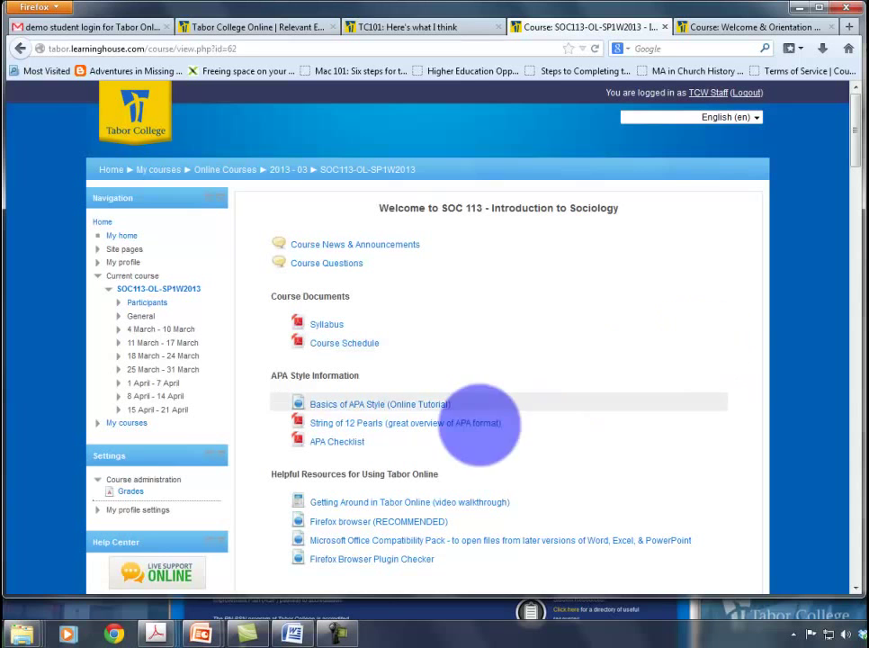
Scroll down the SOC 113 course page past Lesson 1 and Lesson 2 to the Quickmail block
{"action": "scroll", "coordinate": [288, 491], "scroll_direction": "down", "scroll_amount": 10}
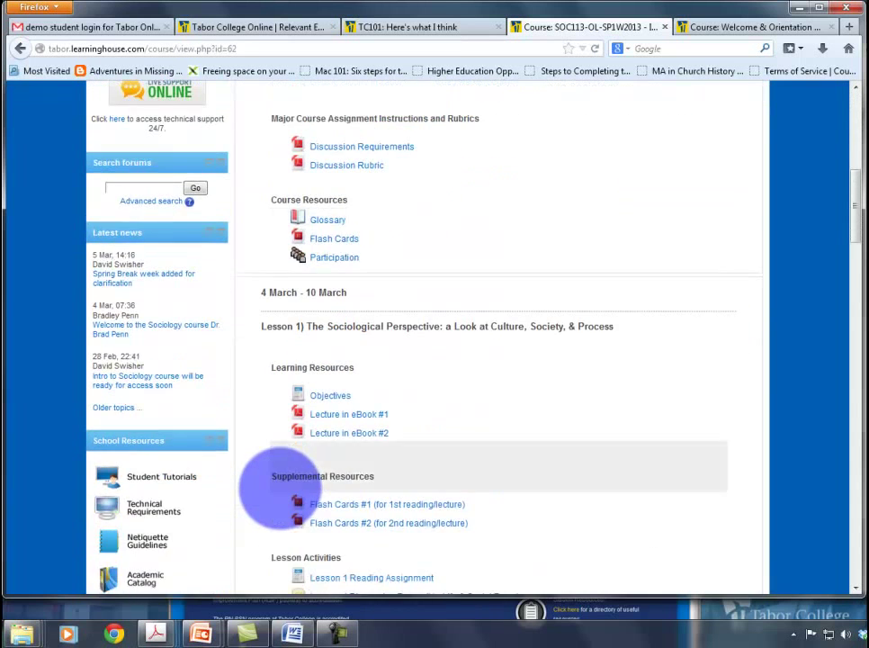
{"action": "scroll", "coordinate": [279, 488], "scroll_direction": "down", "scroll_amount": 3}
{"action": "scroll", "coordinate": [286, 486], "scroll_direction": "down", "scroll_amount": 2}
{"action": "scroll", "coordinate": [288, 486], "scroll_direction": "down", "scroll_amount": 2}
{"action": "scroll", "coordinate": [290, 486], "scroll_direction": "down", "scroll_amount": 2}
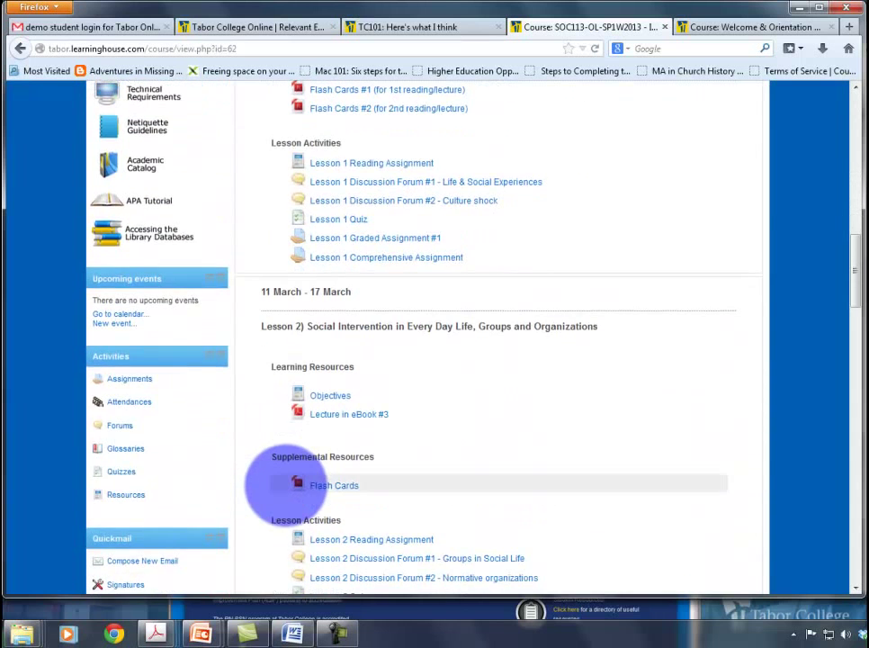
{"action": "scroll", "coordinate": [286, 486], "scroll_direction": "down", "scroll_amount": 3}
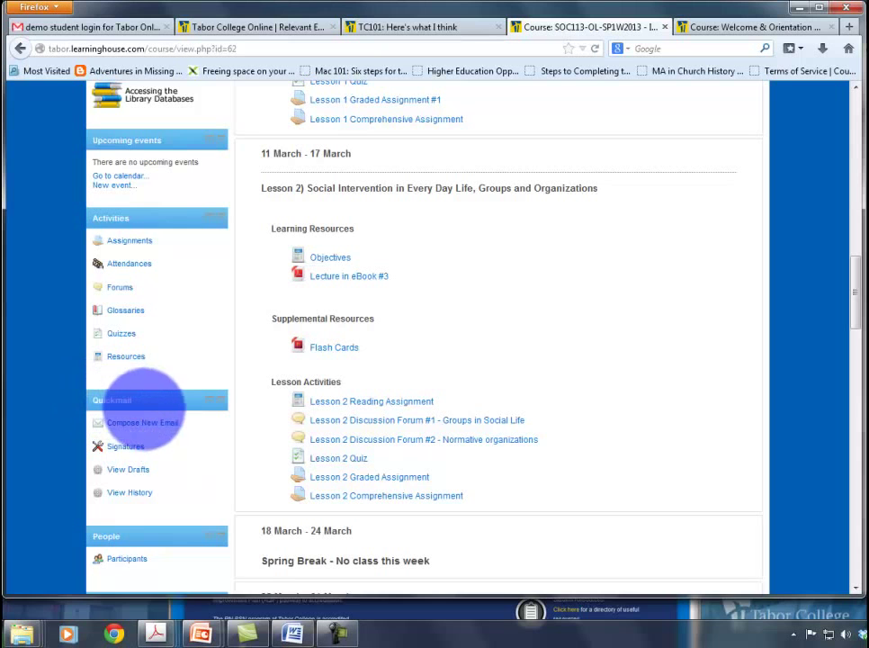
Compose a new Quickmail email, adding one classmate and then two more as recipients
{"action": "left_click", "coordinate": [142, 422]}
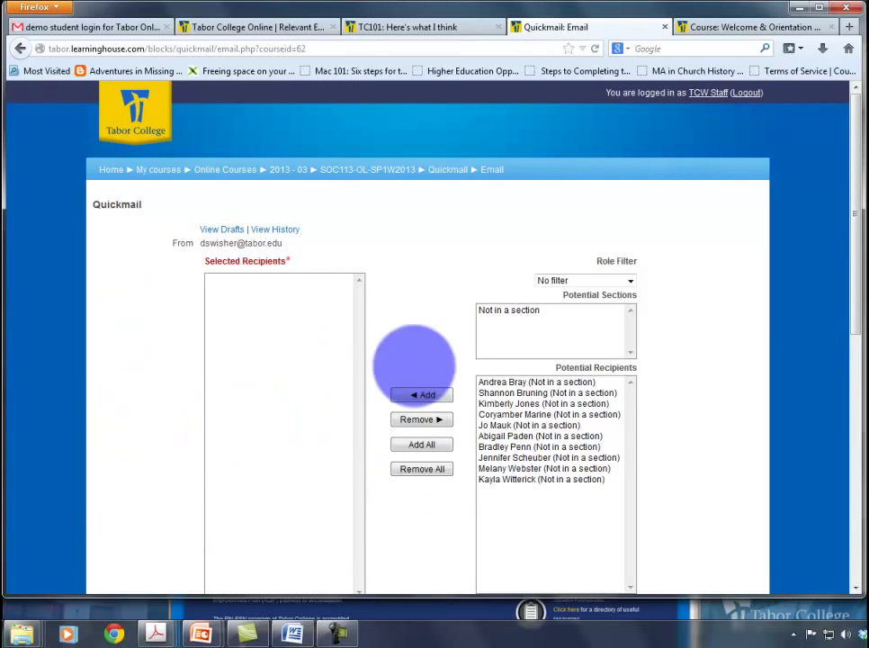
{"action": "scroll", "coordinate": [423, 353], "scroll_direction": "down", "scroll_amount": 2}
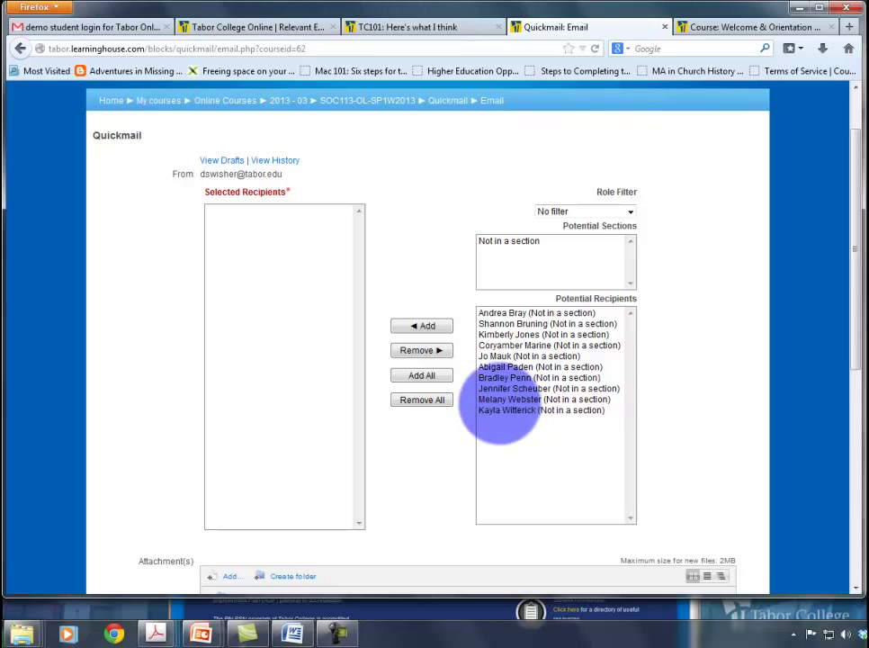
{"action": "left_click", "coordinate": [504, 410]}
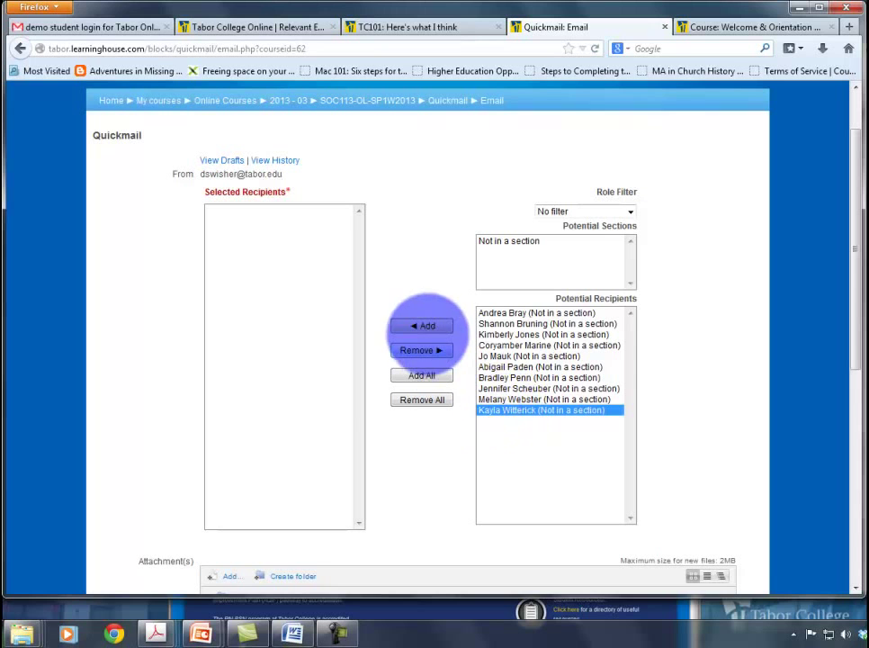
{"action": "left_click", "coordinate": [423, 325]}
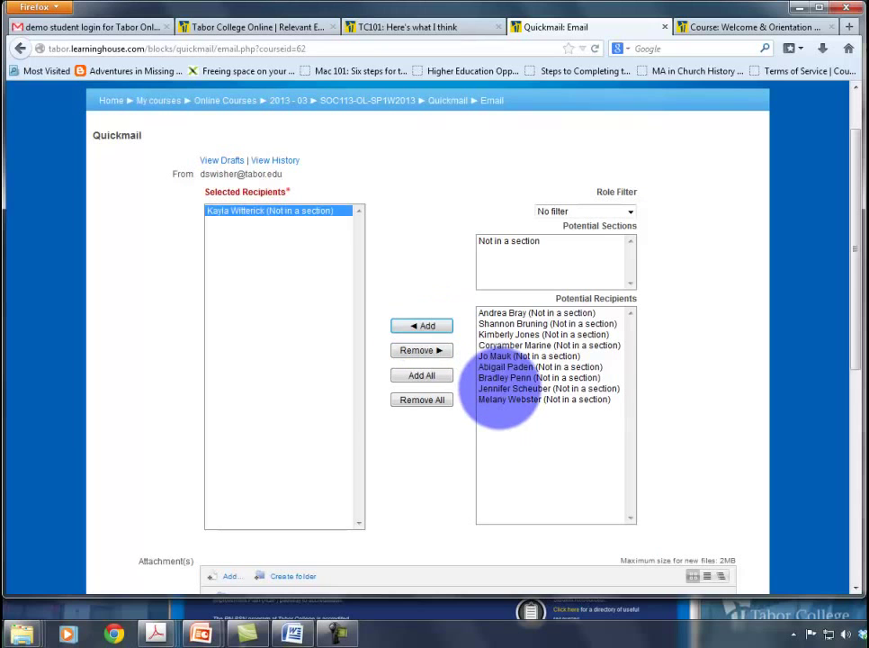
{"action": "left_click", "coordinate": [499, 388]}
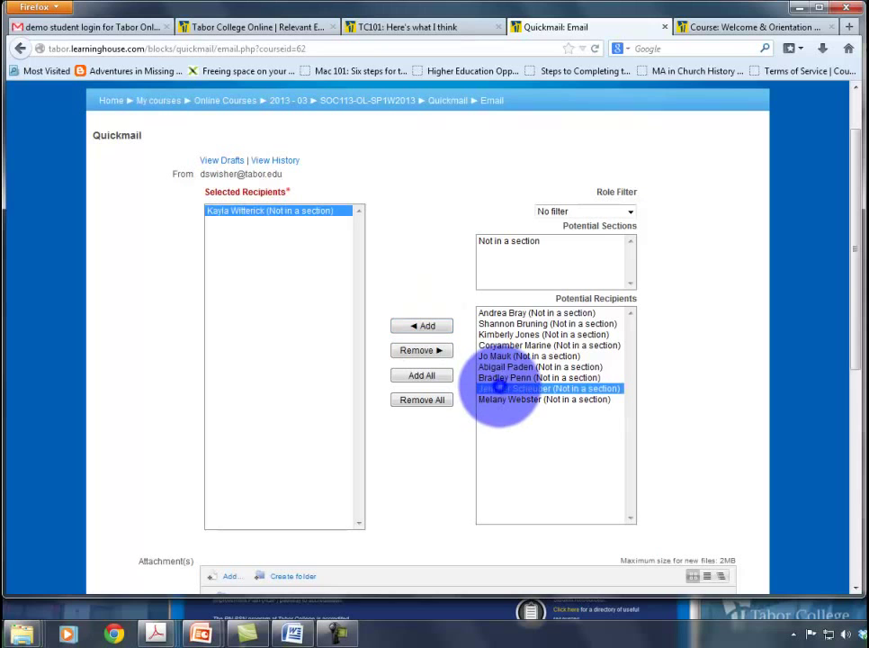
{"action": "left_click", "coordinate": [504, 368], "text": "shift"}
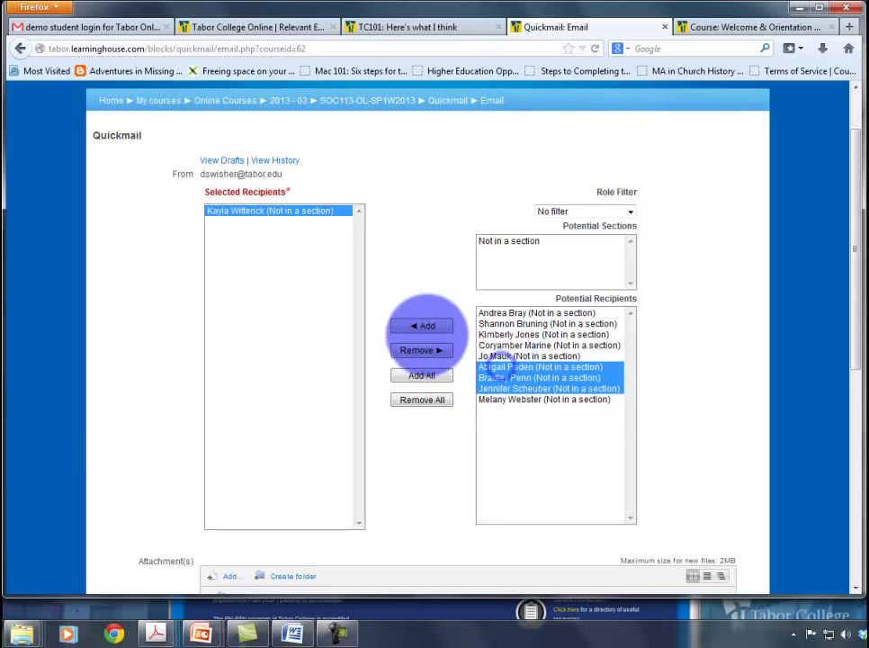
{"action": "left_click", "coordinate": [499, 377], "text": "ctrl"}
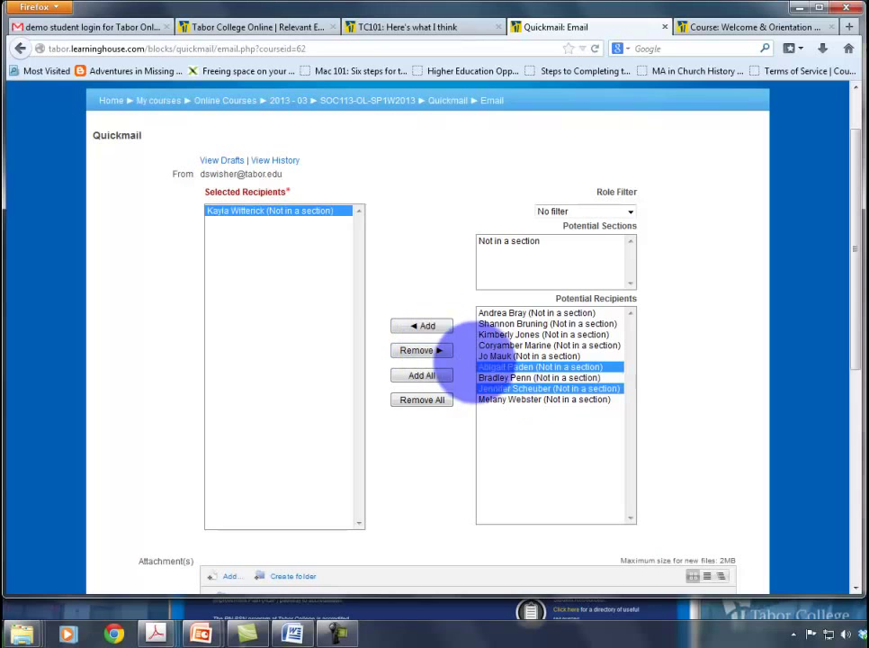
{"action": "left_click", "coordinate": [511, 378], "text": "ctrl"}
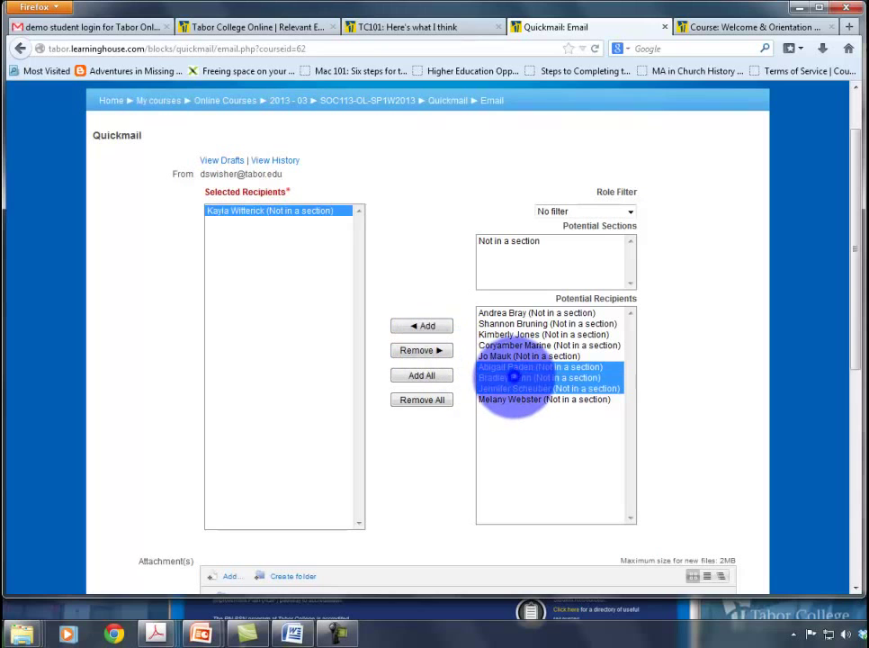
{"action": "left_click", "coordinate": [511, 378], "text": "ctrl"}
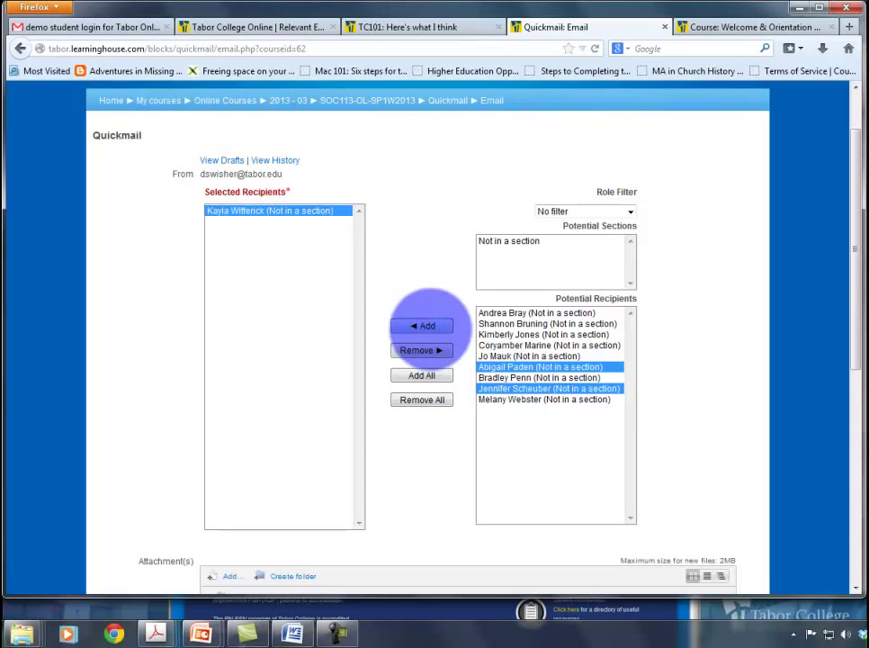
{"action": "left_click", "coordinate": [425, 326]}
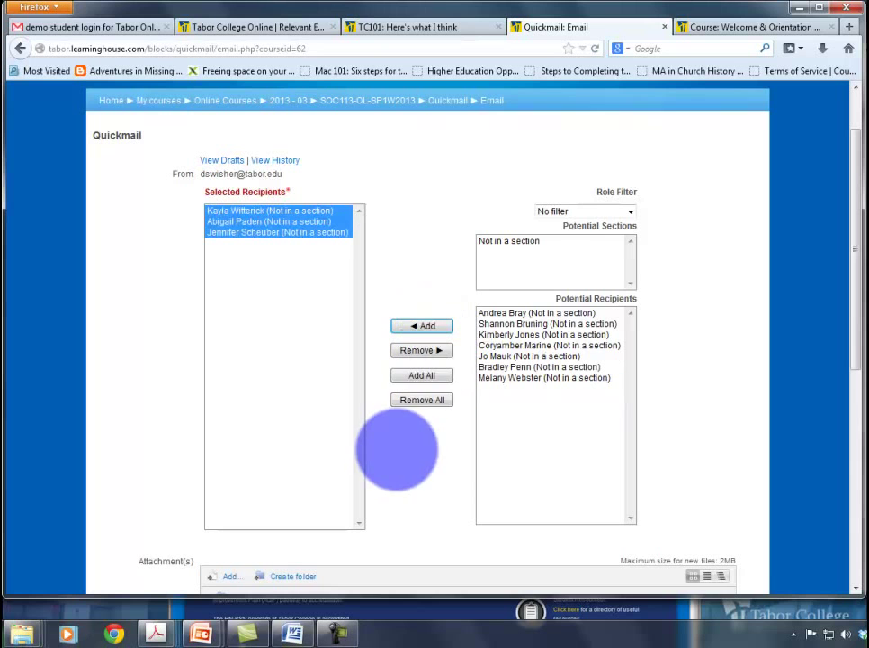
Enter the subject 'topics' and the message 'My thoughts'
{"action": "scroll", "coordinate": [396, 446], "scroll_direction": "down", "scroll_amount": 4}
{"action": "scroll", "coordinate": [388, 441], "scroll_direction": "down", "scroll_amount": 2}
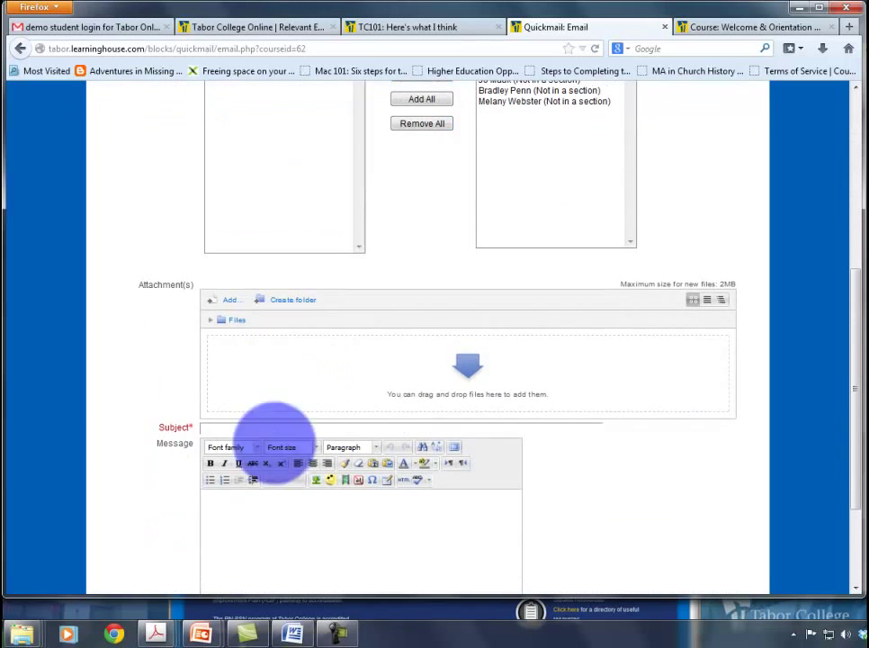
{"action": "left_click", "coordinate": [242, 425]}
{"action": "type", "text": "topics"}
{"action": "left_click", "coordinate": [245, 544]}
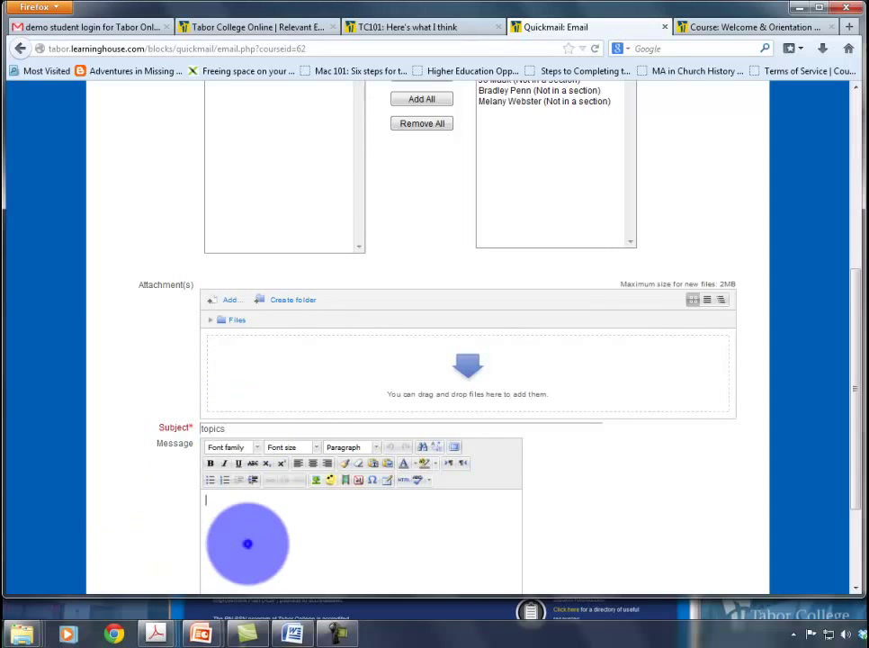
{"action": "type", "text": "My thoughts"}
Set Receive a copy to Yes for the email
{"action": "scroll", "coordinate": [313, 540], "scroll_direction": "down", "scroll_amount": 2}
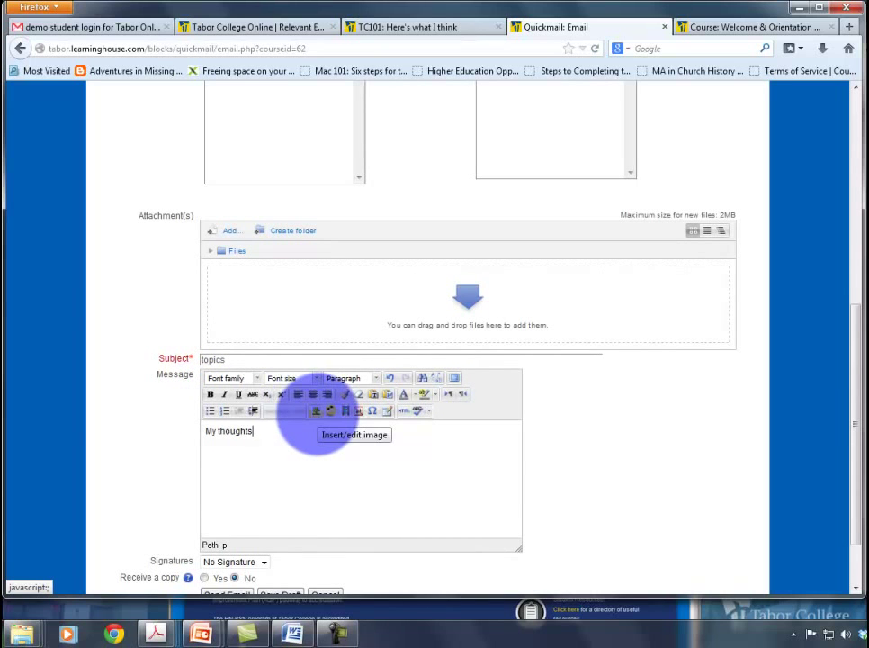
{"action": "scroll", "coordinate": [317, 416], "scroll_direction": "down", "scroll_amount": 2}
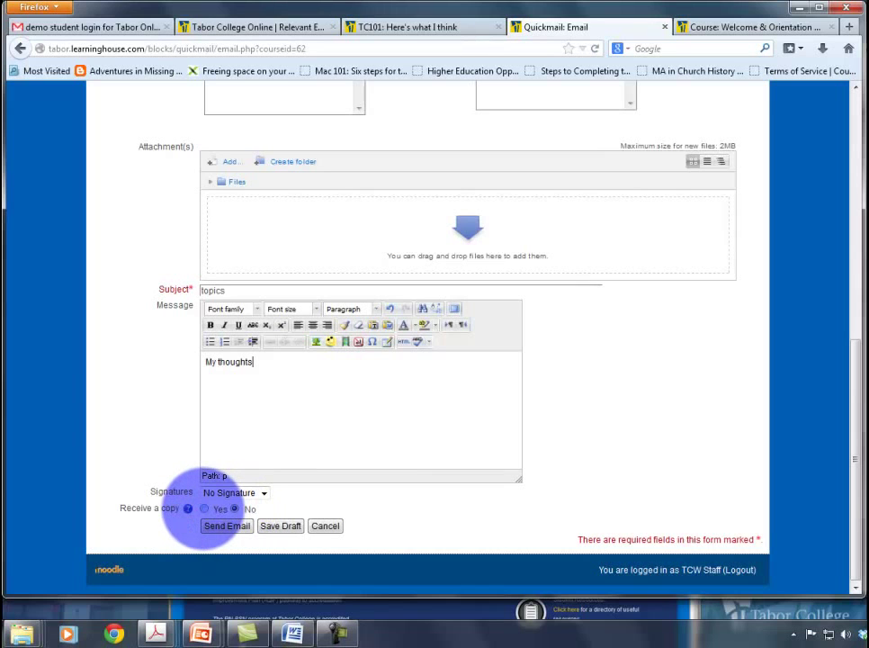
{"action": "left_click", "coordinate": [204, 509]}
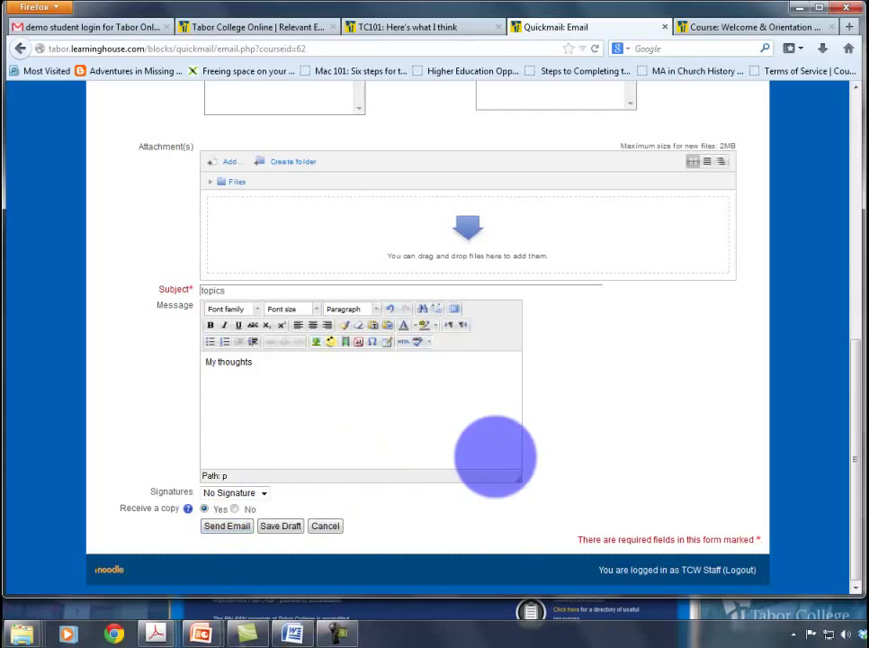
{"action": "scroll", "coordinate": [535, 441], "scroll_direction": "up", "scroll_amount": 10}
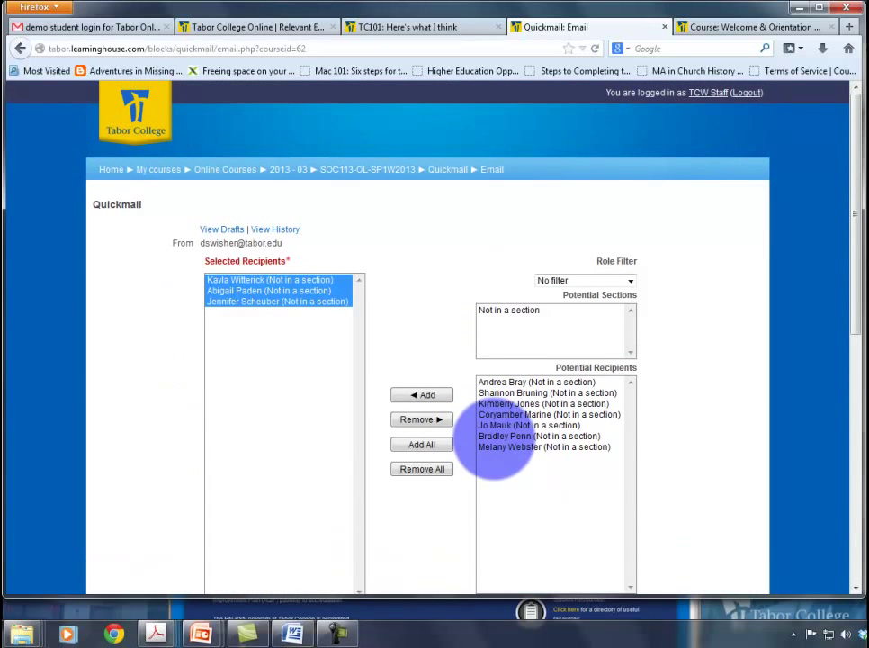
Scroll the Tabor College Online public homepage at online.tabor.edu
{"action": "scroll", "coordinate": [576, 463], "scroll_direction": "down", "scroll_amount": 5}
{"action": "scroll", "coordinate": [602, 468], "scroll_direction": "down", "scroll_amount": 5}
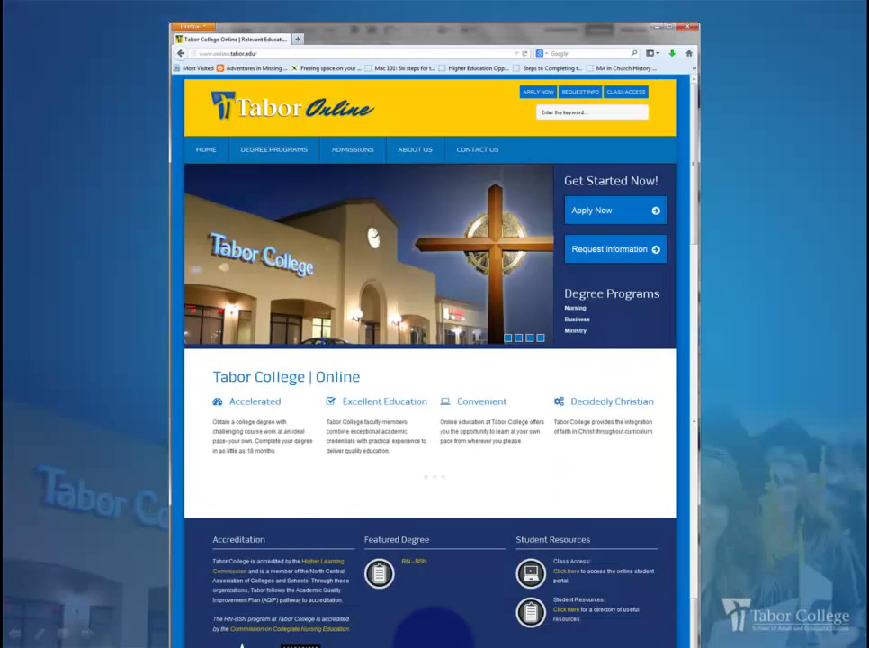